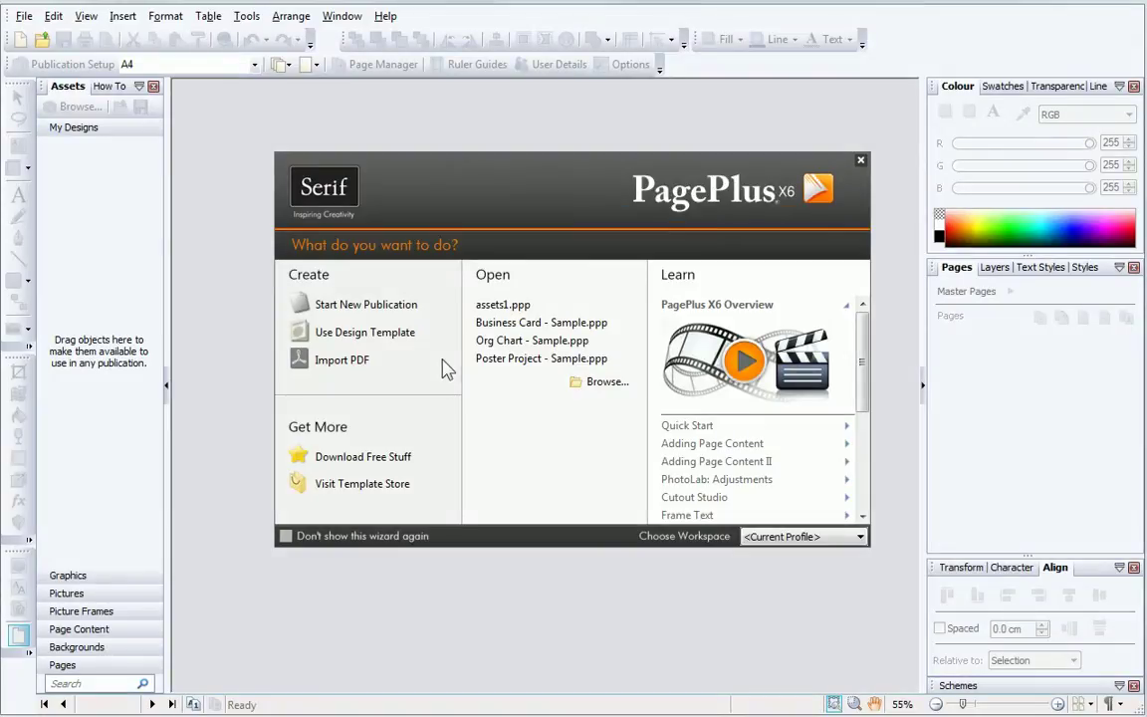
- Start a new publication from scratch using the A4 portrait page size
{"action": "left_click", "coordinate": [407, 310]}
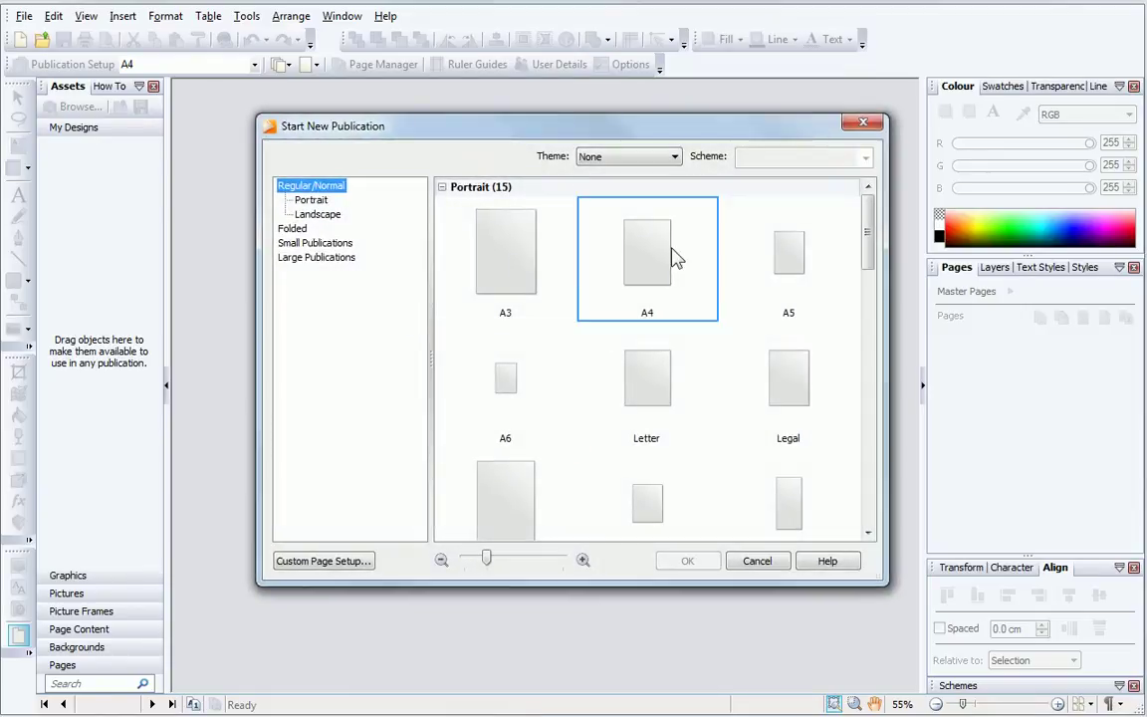
{"action": "left_click", "coordinate": [677, 248]}
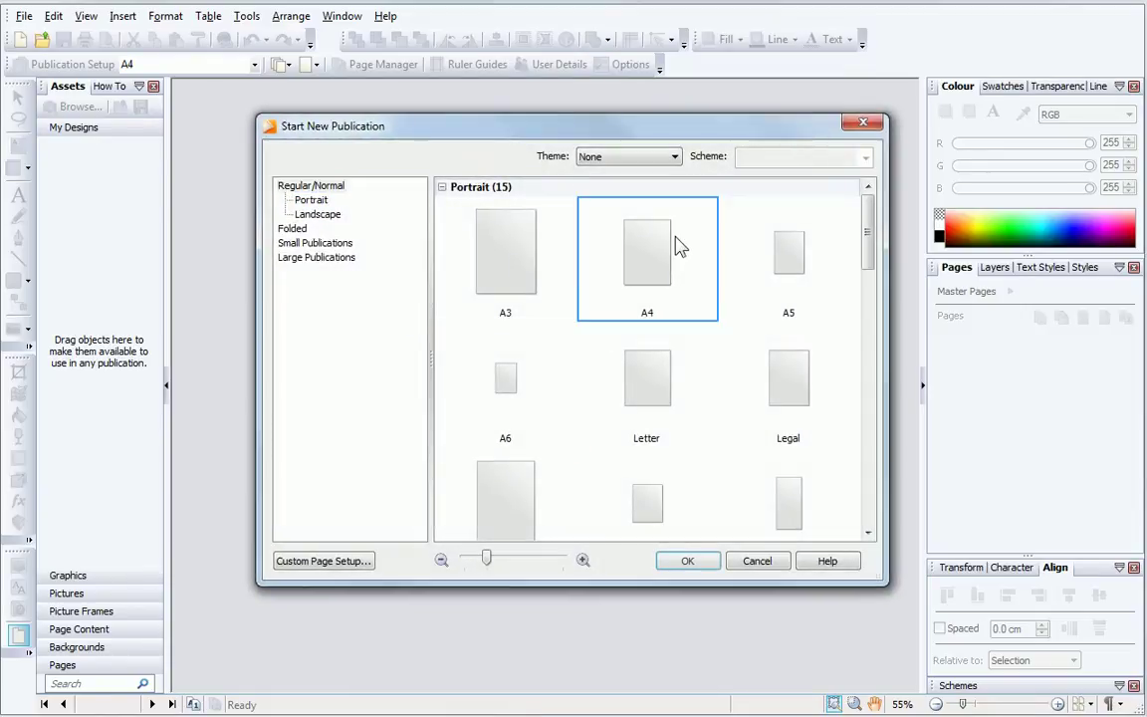
- Create the publication with the Nature theme and Scheme 1 colours
{"action": "left_click", "coordinate": [673, 160]}
{"action": "left_click_drag", "start_coordinate": [677, 212], "coordinate": [690, 317]}
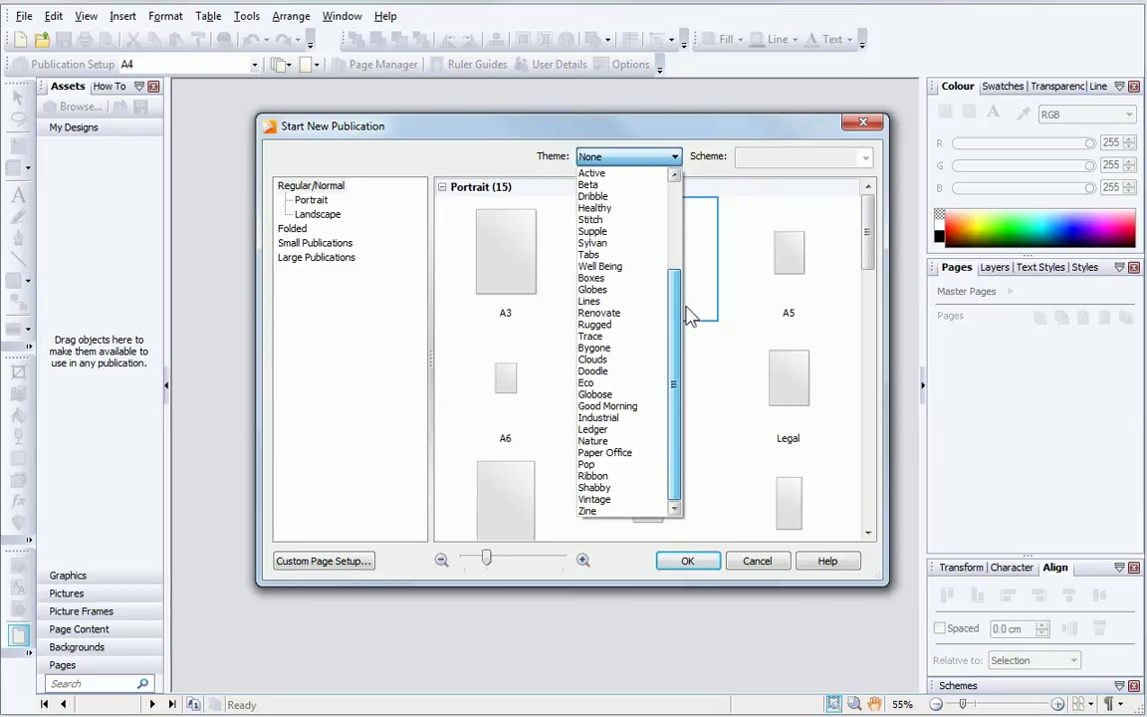
{"action": "left_click", "coordinate": [619, 441]}
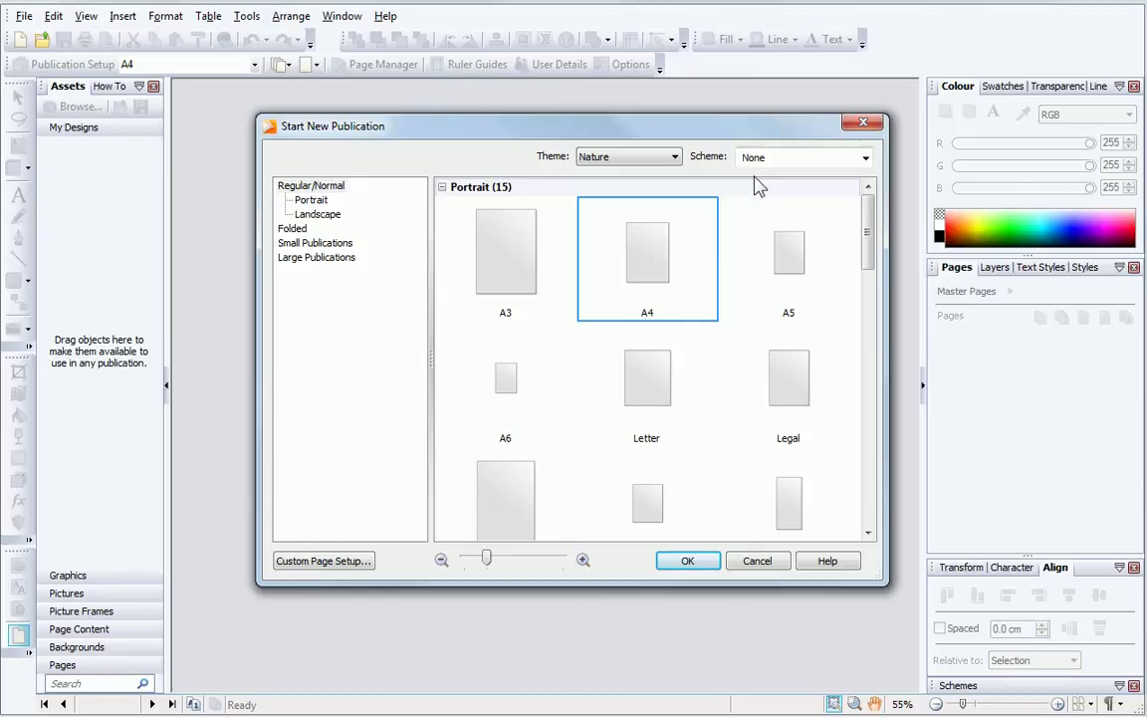
{"action": "left_click", "coordinate": [866, 159]}
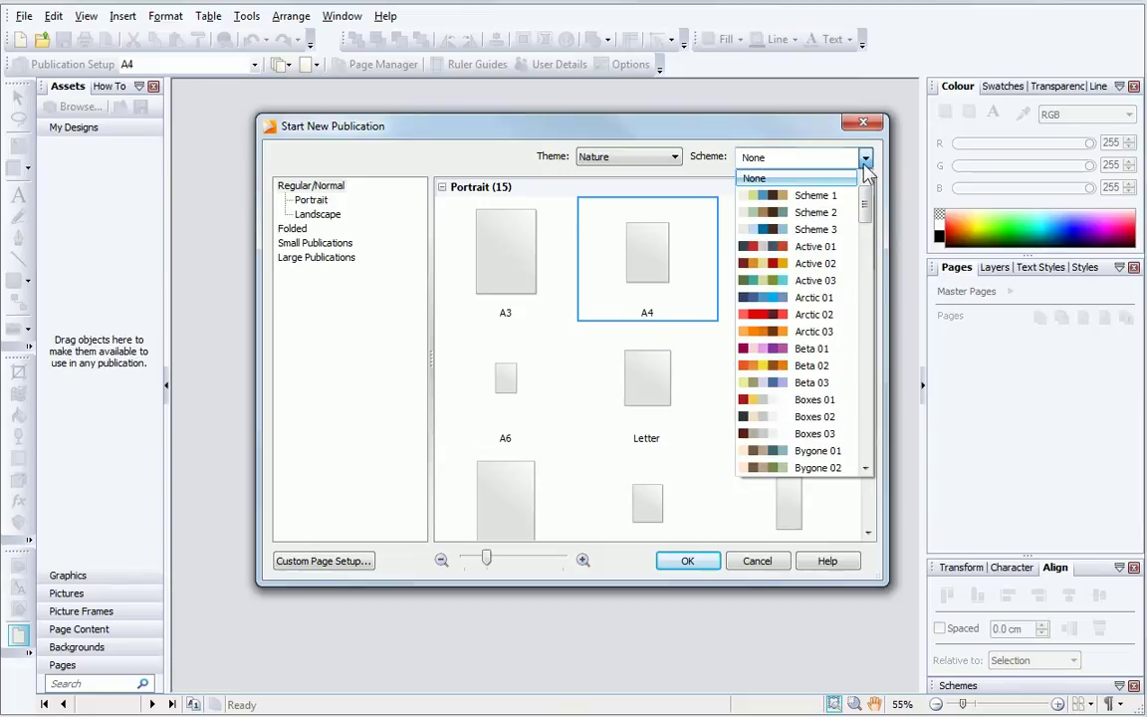
{"action": "left_click", "coordinate": [825, 194]}
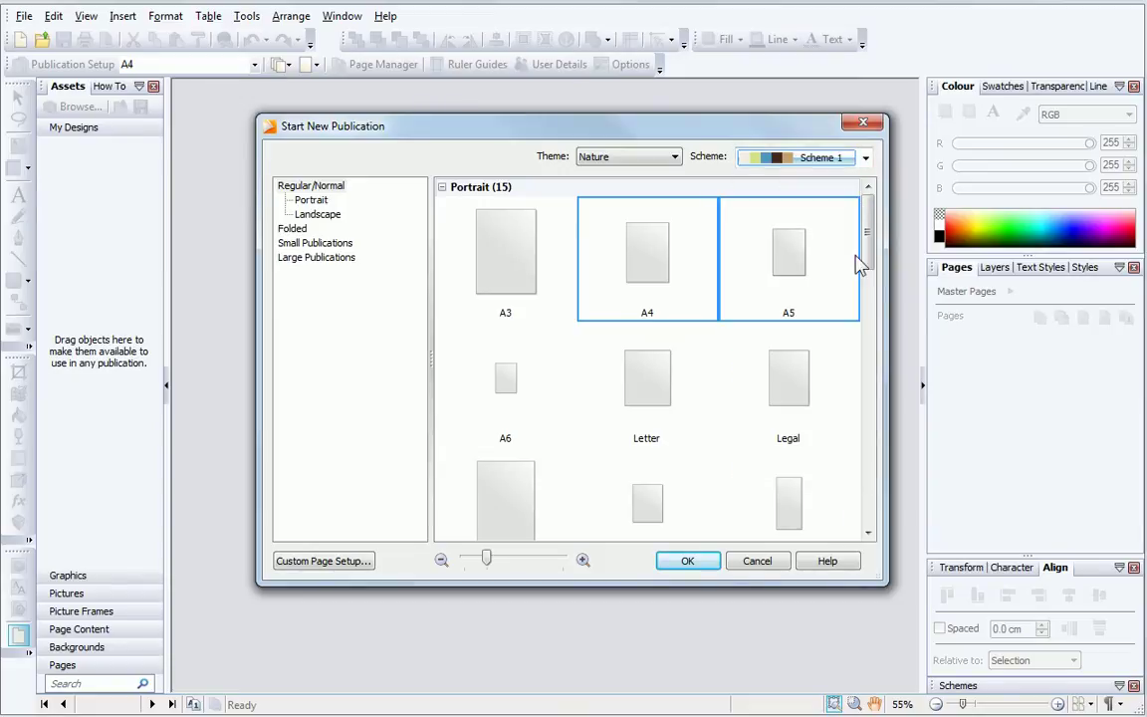
{"action": "left_click", "coordinate": [687, 560]}
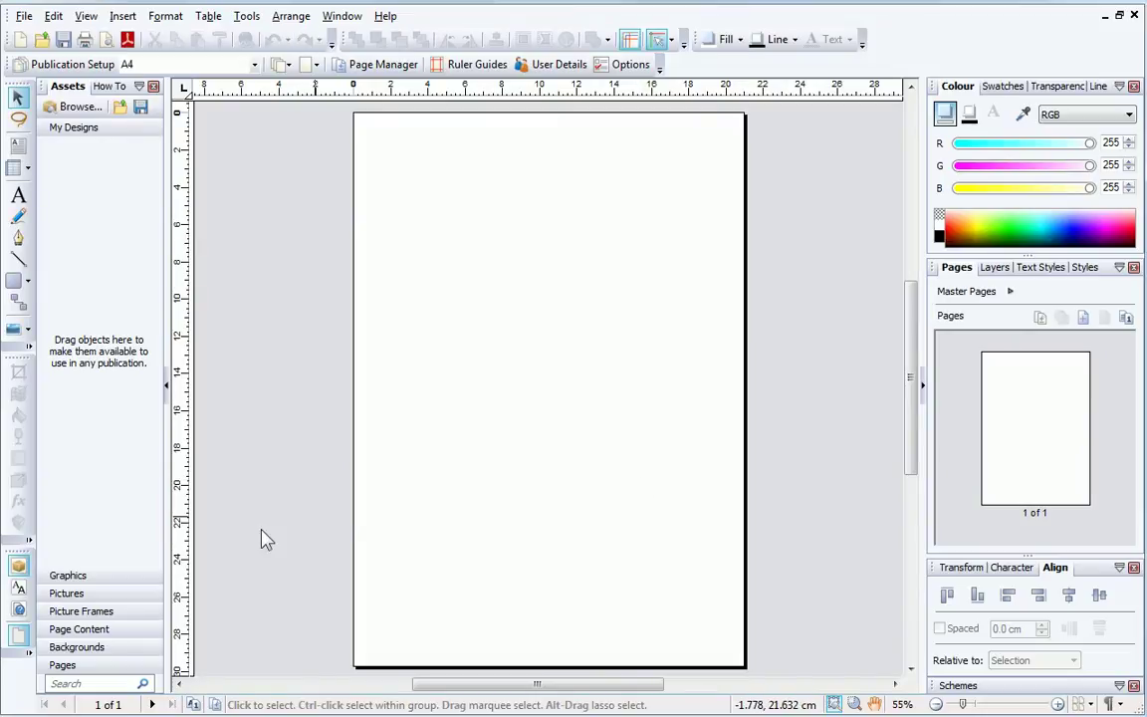
- Browse the theme's Graphics, Picture Frames, Page Content and Backgrounds assets, ending on Pages
{"action": "left_click", "coordinate": [130, 577]}
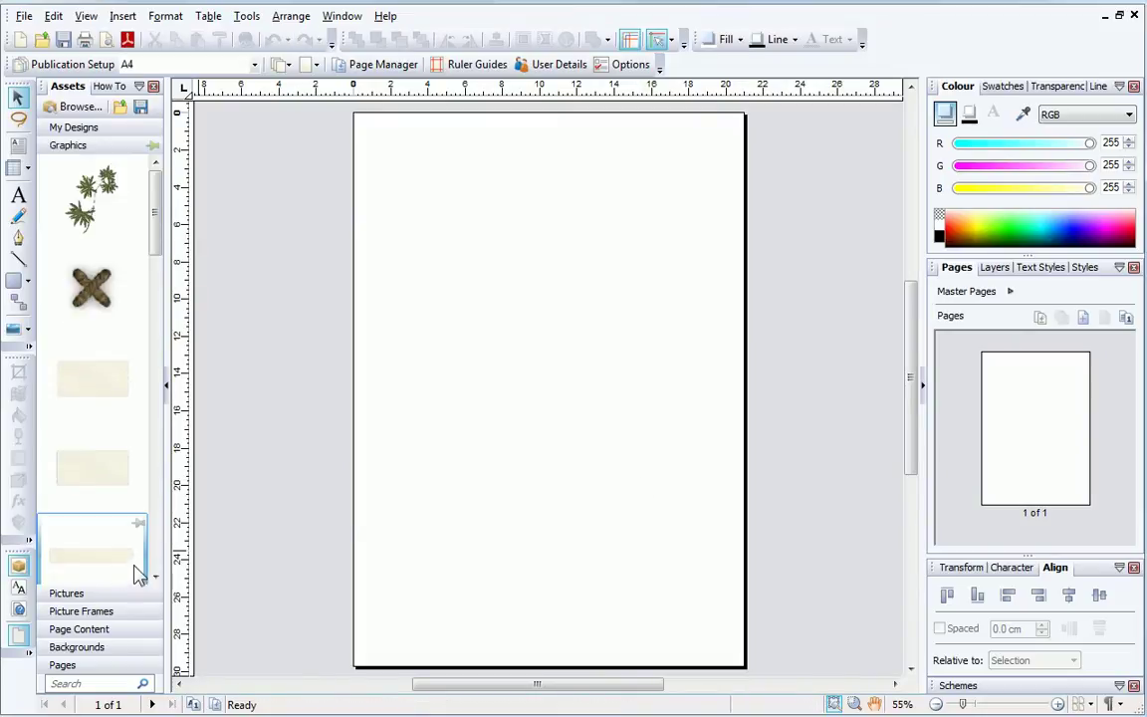
{"action": "left_click", "coordinate": [130, 611]}
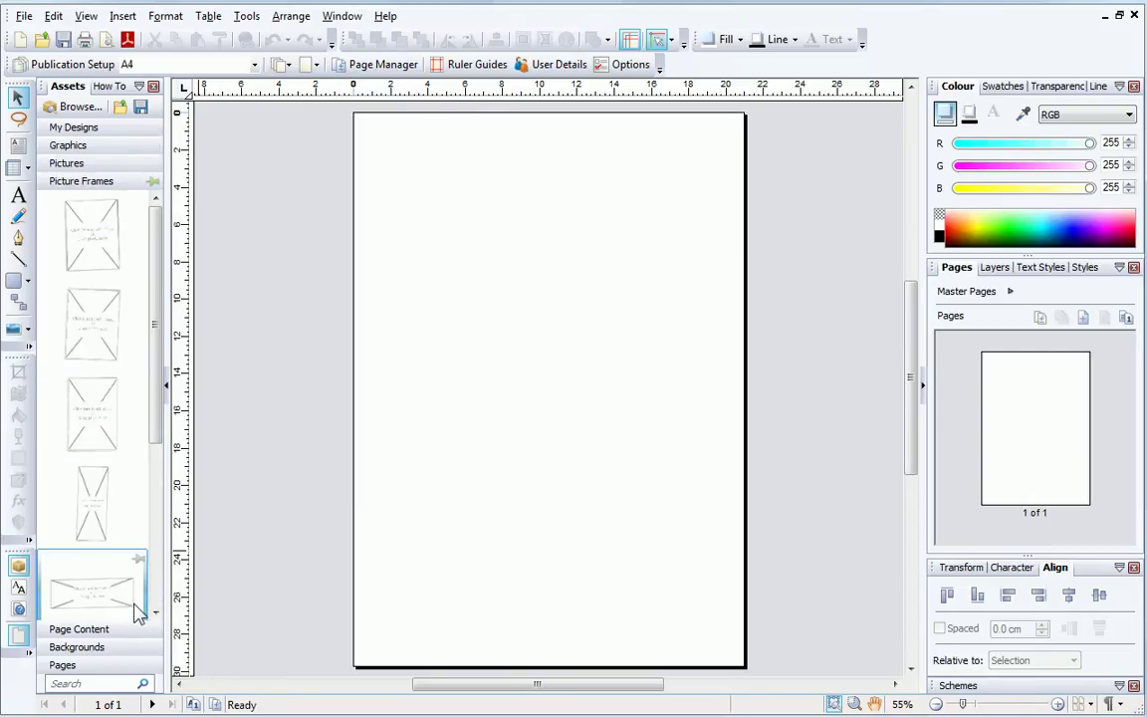
{"action": "left_click", "coordinate": [144, 629]}
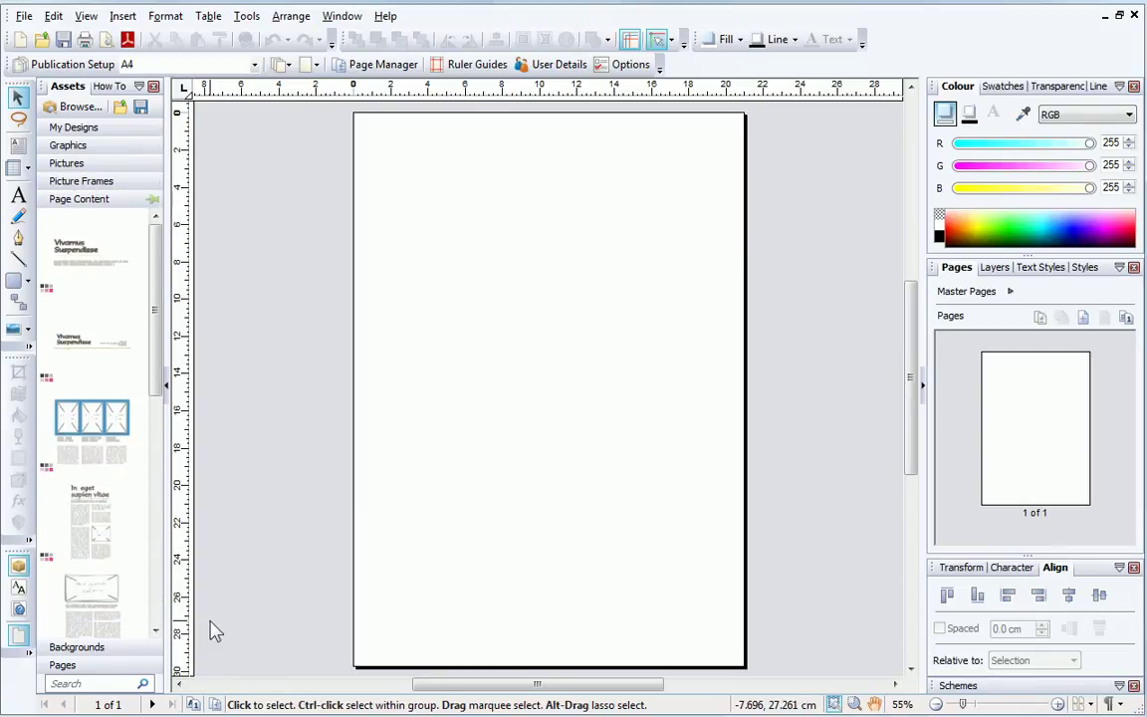
{"action": "left_click", "coordinate": [156, 645]}
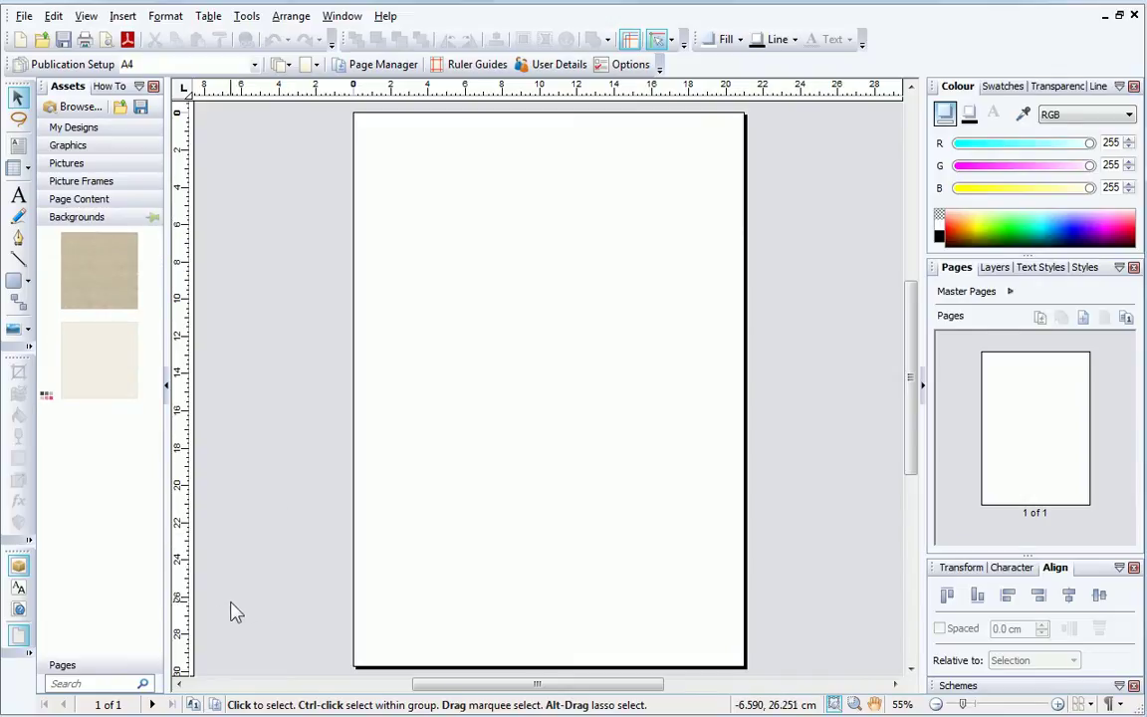
{"action": "left_click", "coordinate": [141, 667]}
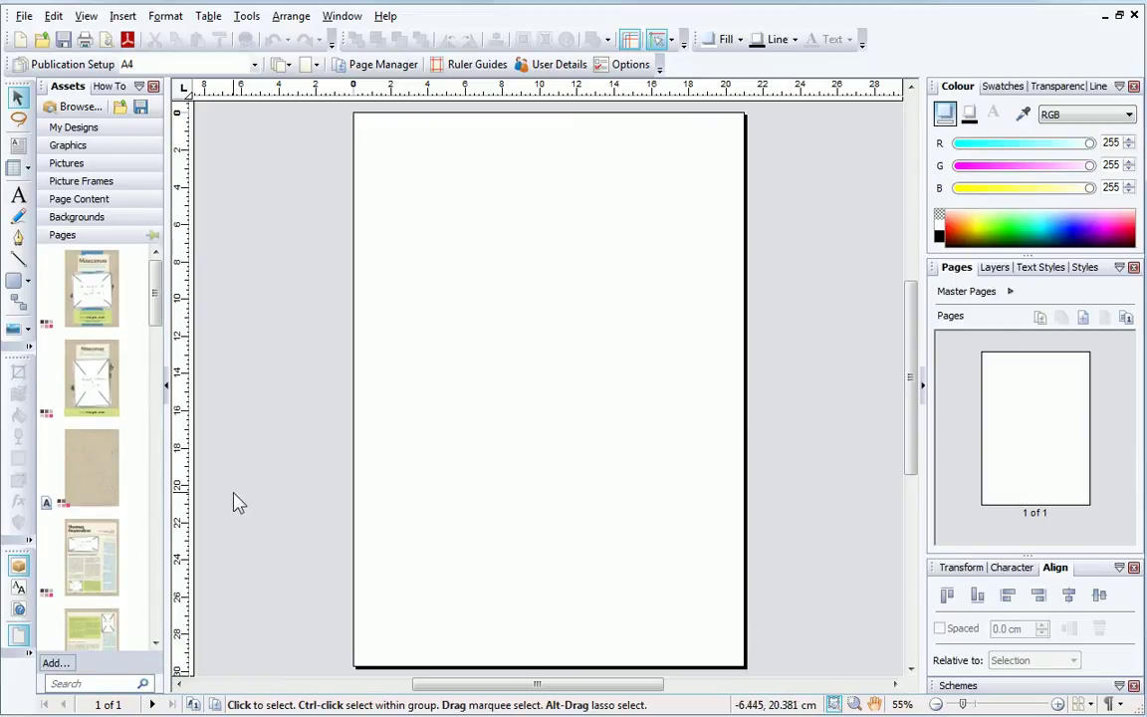
- Apply the Nature cover layout and retitle its Maecenas heading to 'Falconry News'
{"action": "left_click_drag", "start_coordinate": [228, 318], "coordinate": [550, 404]}
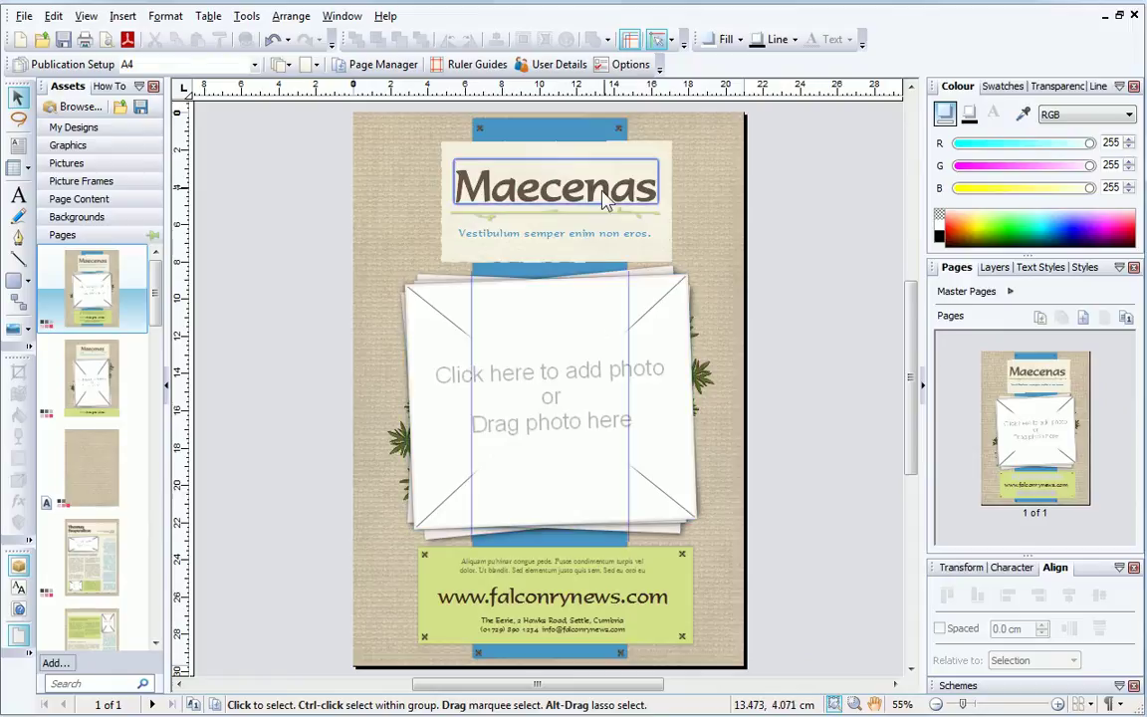
{"action": "left_click", "coordinate": [642, 186]}
{"action": "left_click_drag", "start_coordinate": [646, 186], "coordinate": [388, 221]}
{"action": "type", "text": "Fa"}
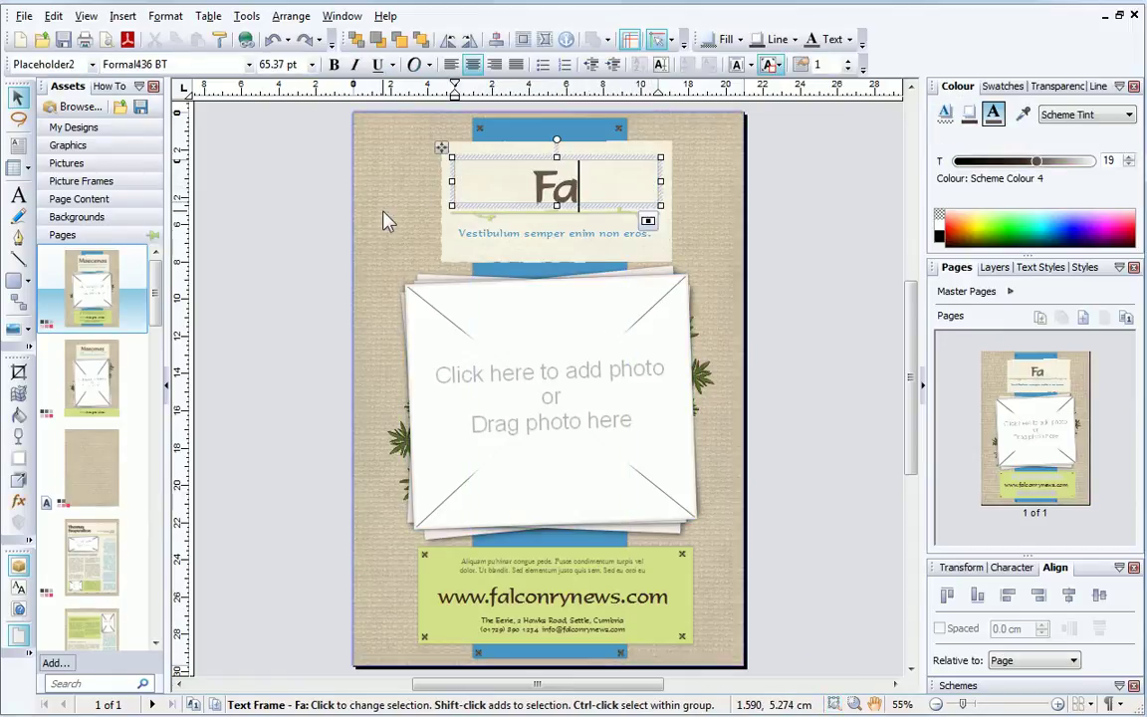
{"action": "type", "text": "lco"}
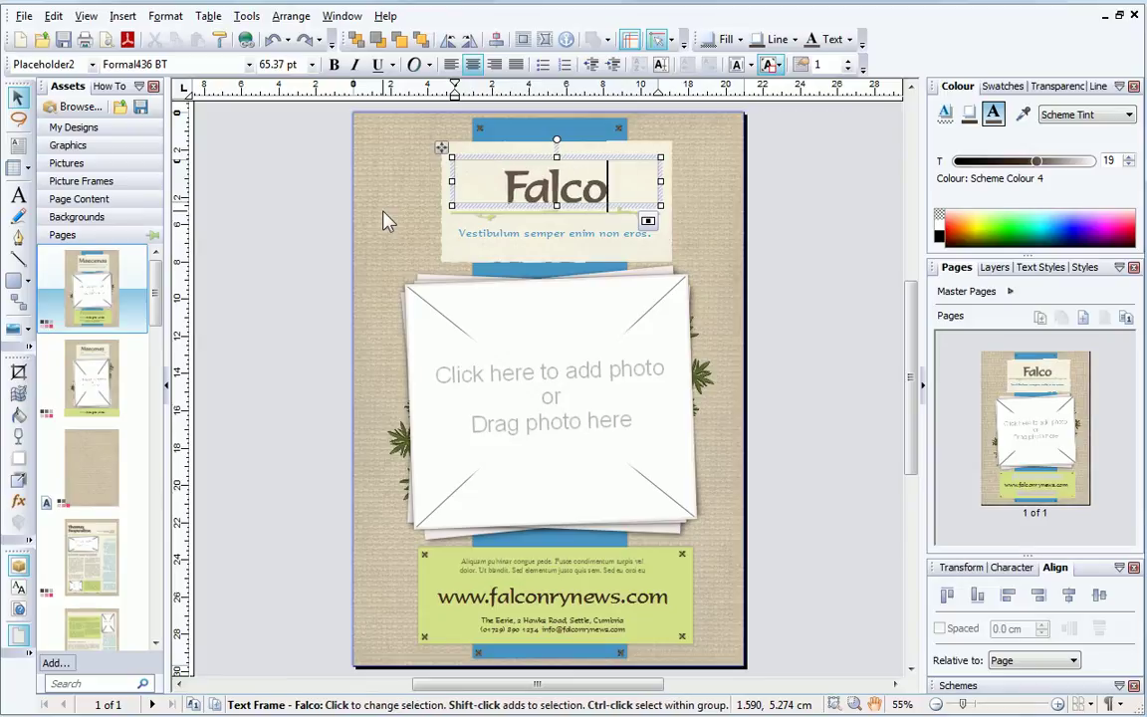
{"action": "type", "text": "nry News"}
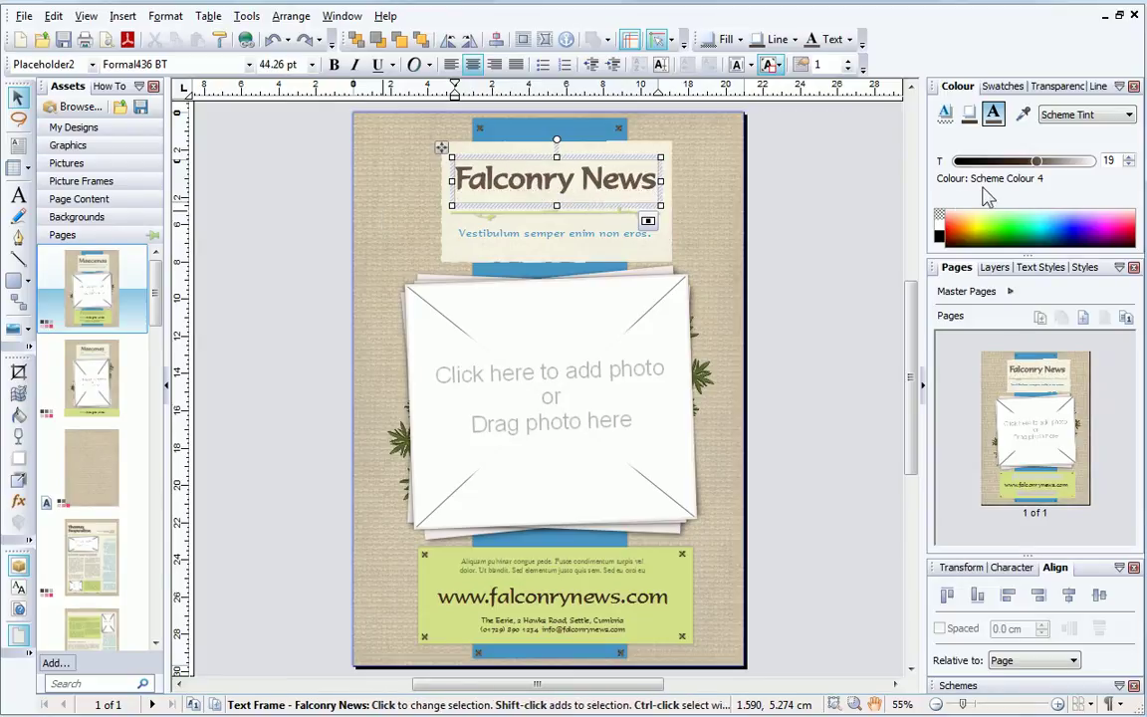
{"action": "left_click", "coordinate": [875, 254]}
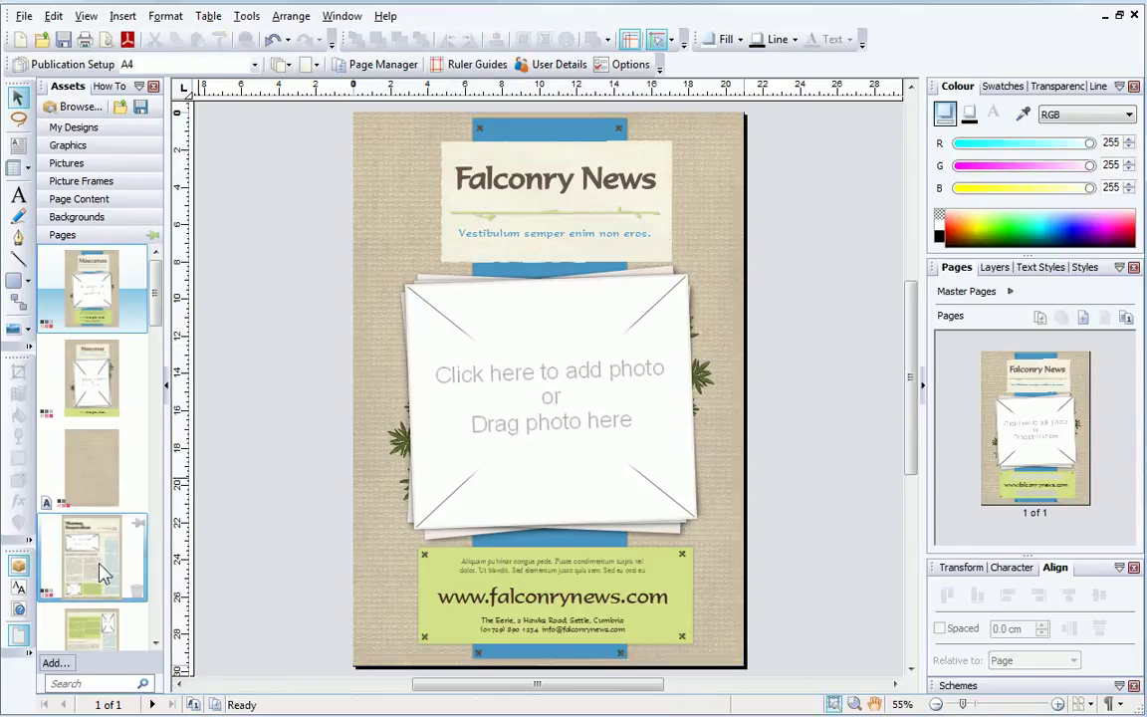
- Add the Vivamus Suspendisse article layout as a page and insert a blank page 2
{"action": "mouse_move", "coordinate": [100, 572]}
{"action": "left_mouse_down"}
{"action": "mouse_move", "coordinate": [315, 532]}
{"action": "mouse_move", "coordinate": [628, 426]}
{"action": "mouse_move", "coordinate": [706, 387]}
{"action": "mouse_move", "coordinate": [736, 397]}
{"action": "left_mouse_up"}
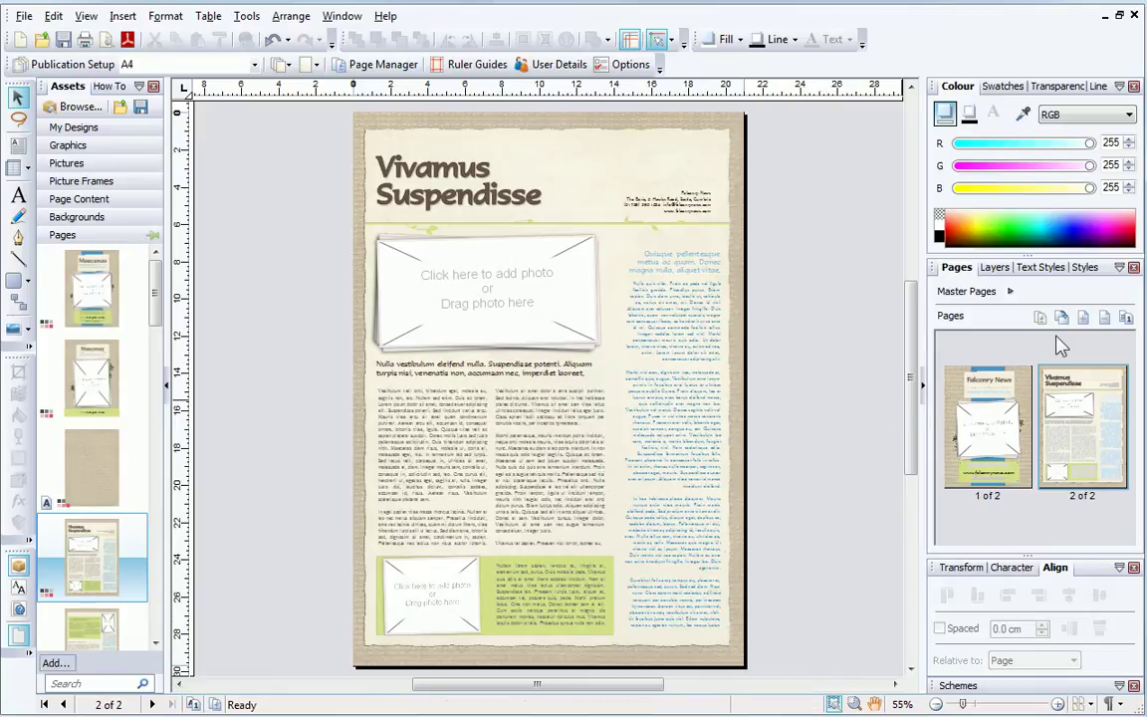
{"action": "left_click", "coordinate": [1083, 319]}
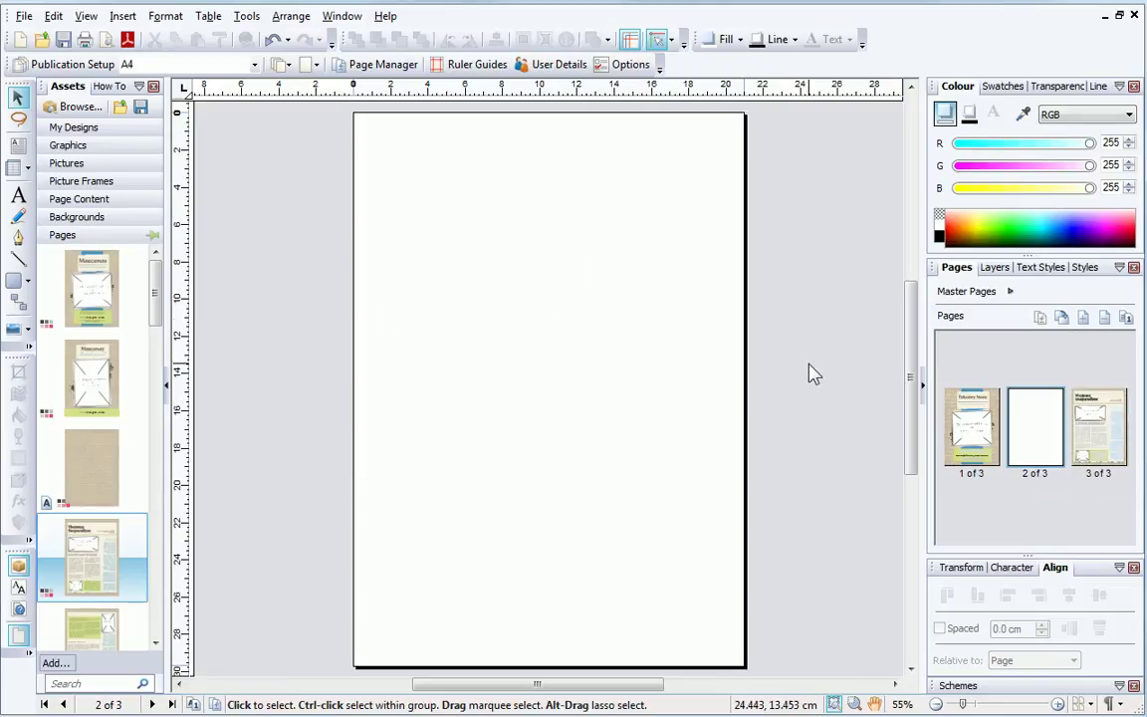
- Give page 2 the Nature theme's beige textured paper background
{"action": "left_click", "coordinate": [124, 218]}
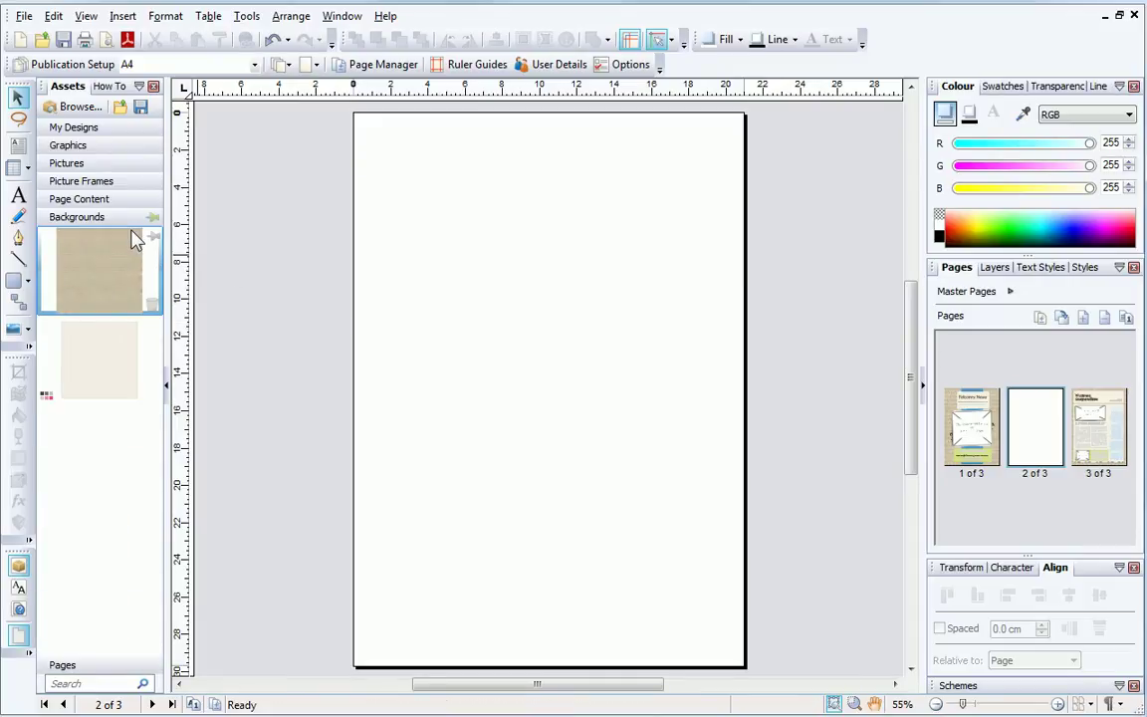
{"action": "left_click_drag", "start_coordinate": [123, 268], "coordinate": [627, 371]}
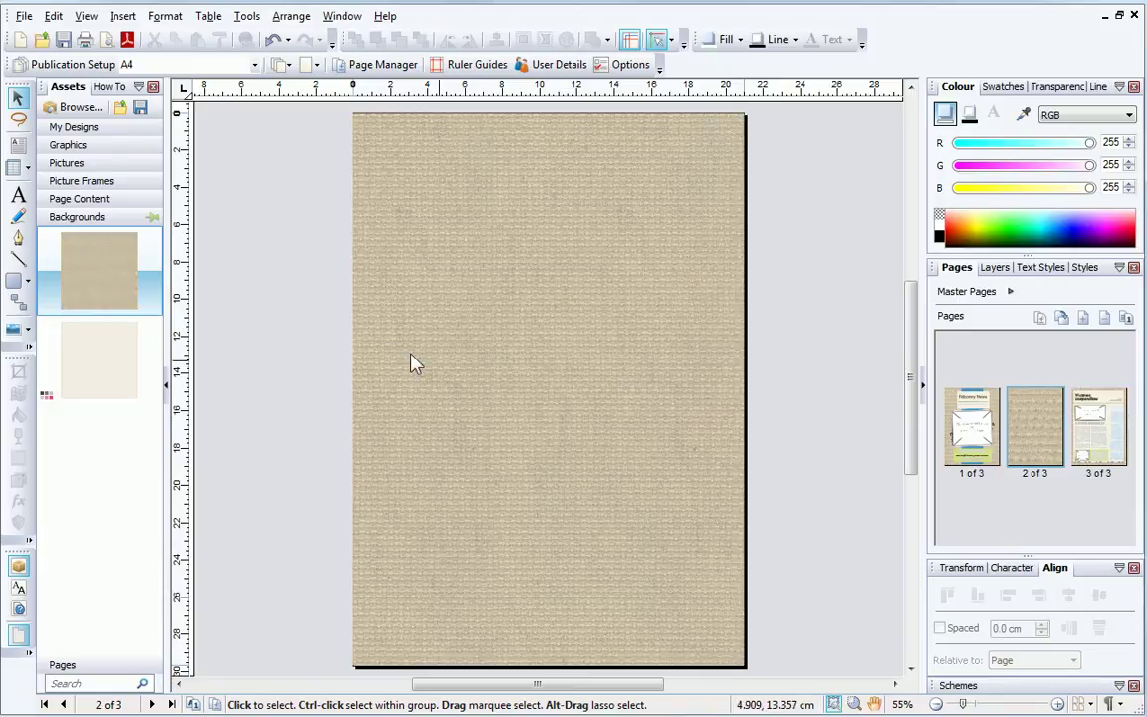
{"action": "left_click", "coordinate": [97, 201]}
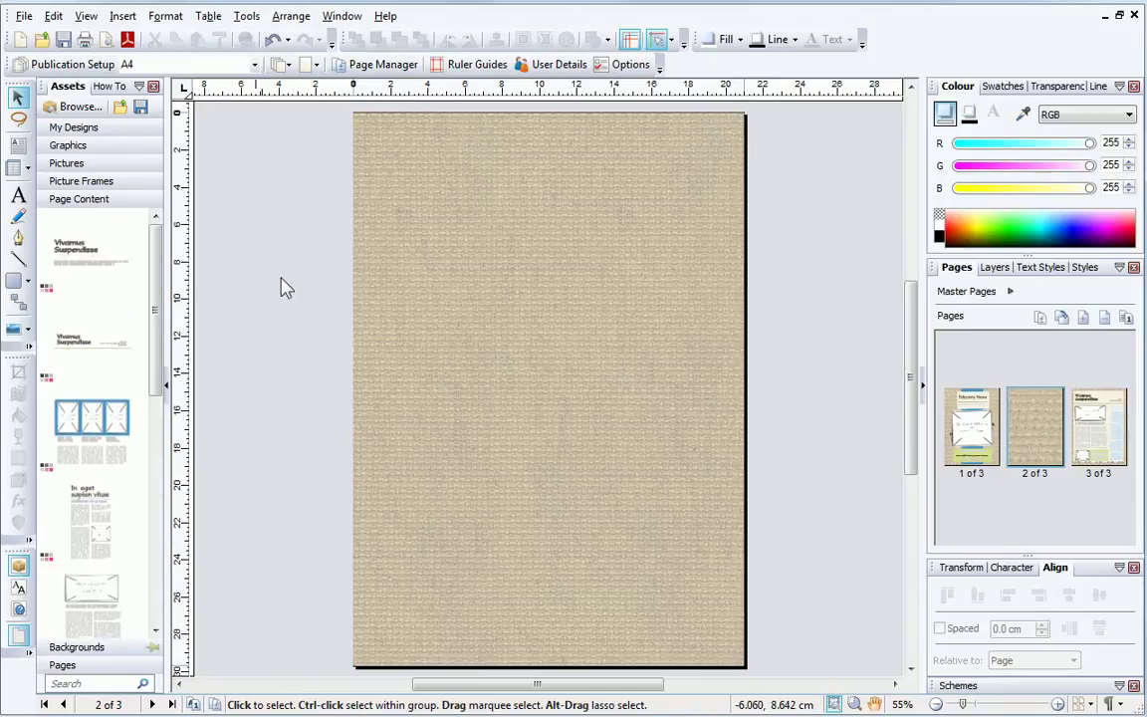
- Place the Vivamus Suspendisse heading, picture-and-two-column article, and green picture-and-text panel on page 2
{"action": "left_click_drag", "start_coordinate": [87, 278], "coordinate": [498, 195]}
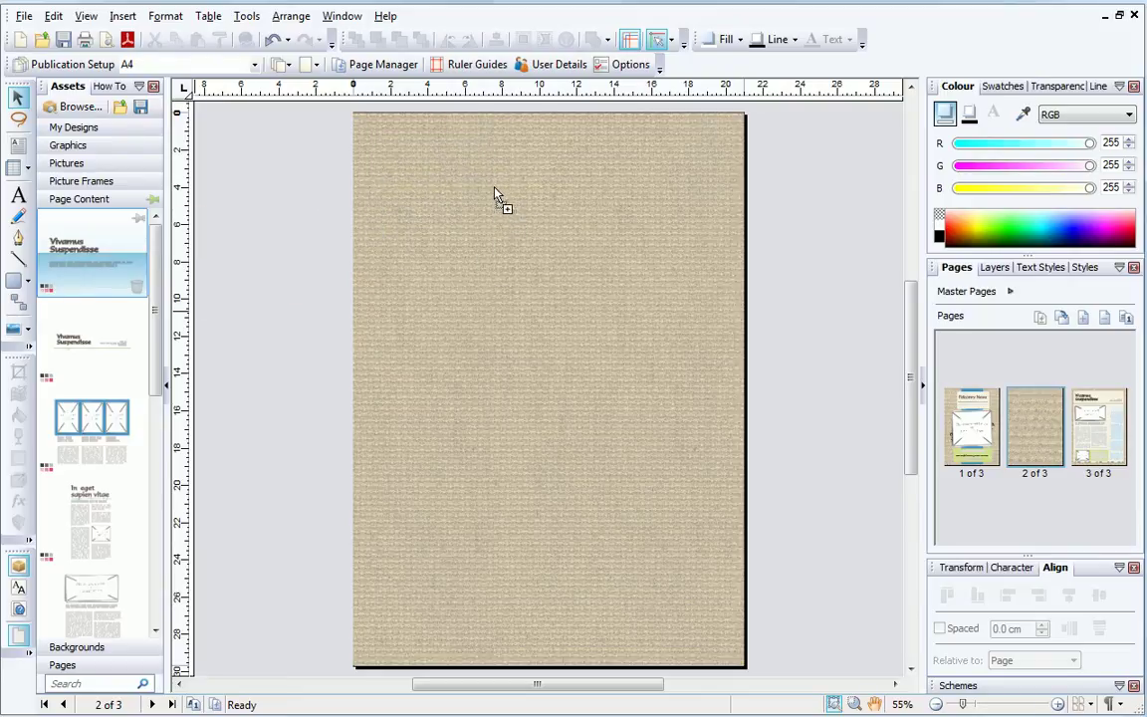
{"action": "left_click_drag", "start_coordinate": [510, 239], "coordinate": [506, 227]}
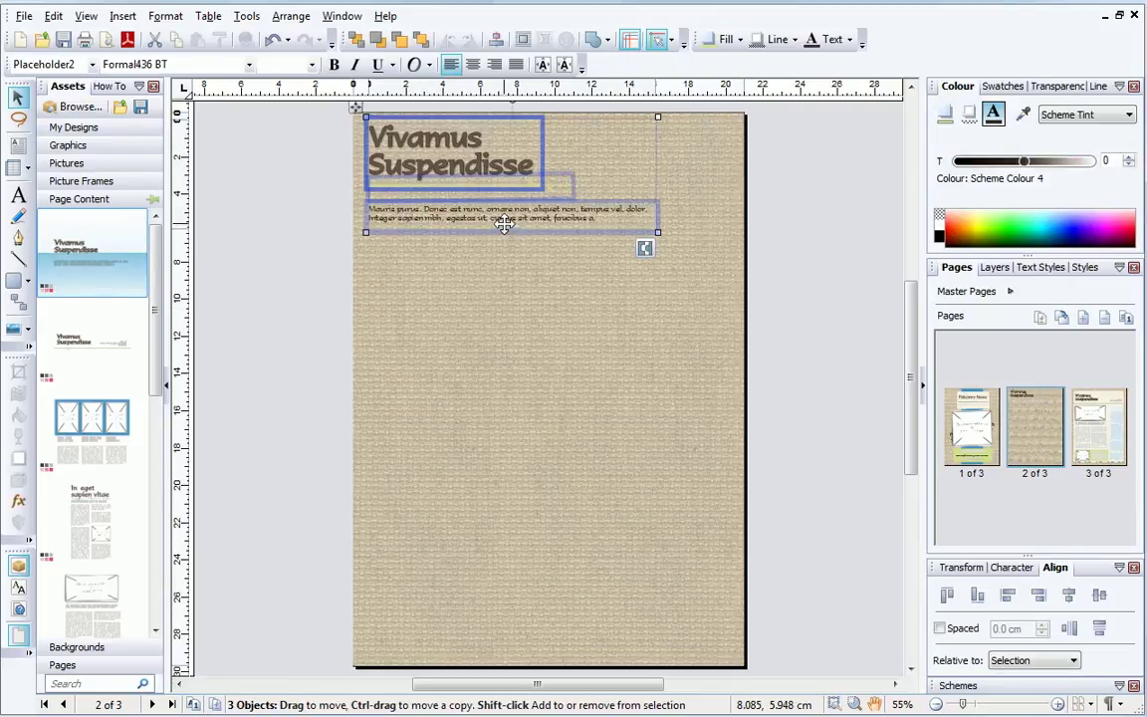
{"action": "left_click_drag", "start_coordinate": [158, 384], "coordinate": [159, 443]}
{"action": "left_click_drag", "start_coordinate": [92, 435], "coordinate": [474, 423]}
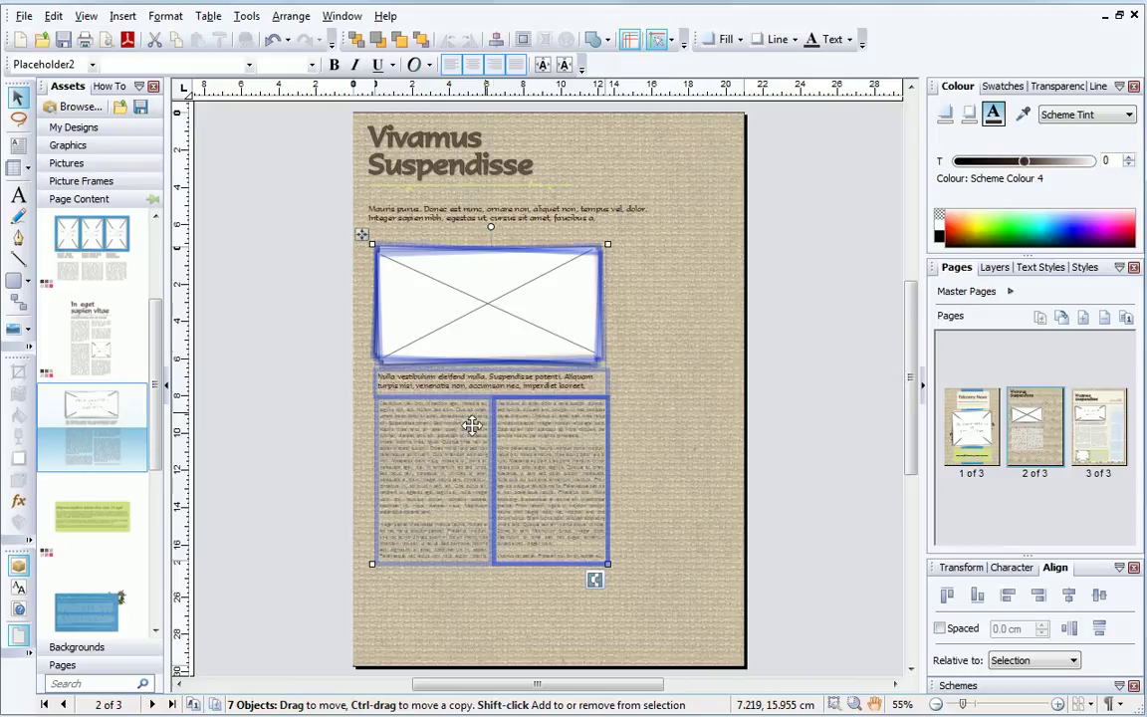
{"action": "left_click_drag", "start_coordinate": [159, 466], "coordinate": [166, 625]}
{"action": "left_click_drag", "start_coordinate": [115, 530], "coordinate": [533, 612]}
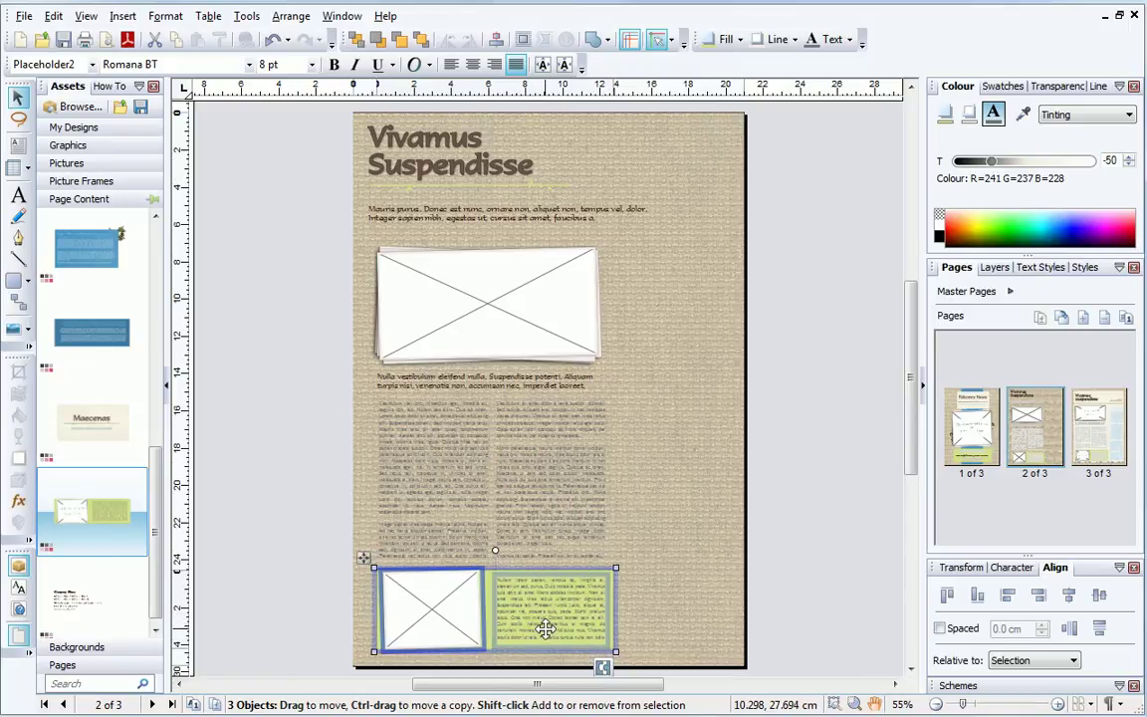
- Place two tilted picture frames, shrunk and stacked in page 2's right column
{"action": "left_click", "coordinate": [81, 182]}
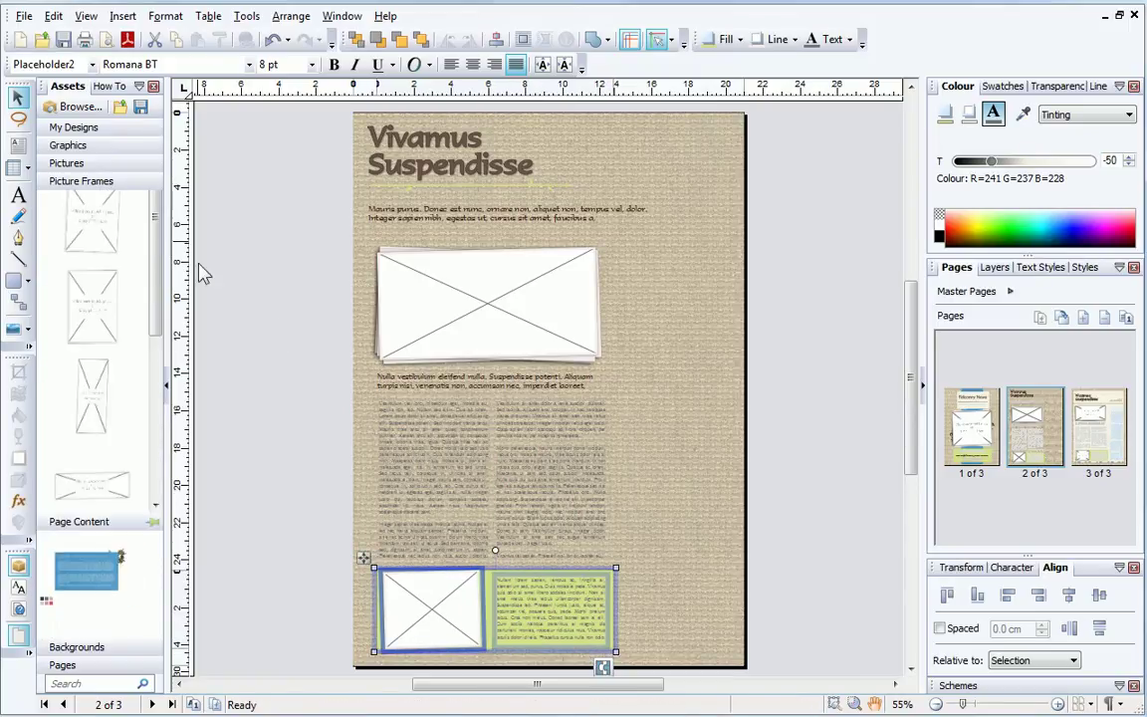
{"action": "left_click_drag", "start_coordinate": [86, 227], "coordinate": [692, 360]}
{"action": "left_click_drag", "start_coordinate": [787, 200], "coordinate": [662, 379]}
{"action": "left_click_drag", "start_coordinate": [658, 440], "coordinate": [697, 310]}
{"action": "left_click_drag", "start_coordinate": [102, 319], "coordinate": [681, 476]}
{"action": "left_click_drag", "start_coordinate": [589, 555], "coordinate": [630, 495]}
{"action": "left_click_drag", "start_coordinate": [674, 458], "coordinate": [670, 456]}
- Add a third picture frame below them, sized to match the other two
{"action": "left_click_drag", "start_coordinate": [95, 242], "coordinate": [696, 540]}
{"action": "left_click_drag", "start_coordinate": [779, 411], "coordinate": [704, 545]}
{"action": "left_click_drag", "start_coordinate": [601, 642], "coordinate": [681, 591]}
{"action": "left_click", "coordinate": [780, 560]}
{"action": "left_click_drag", "start_coordinate": [794, 648], "coordinate": [611, 221]}
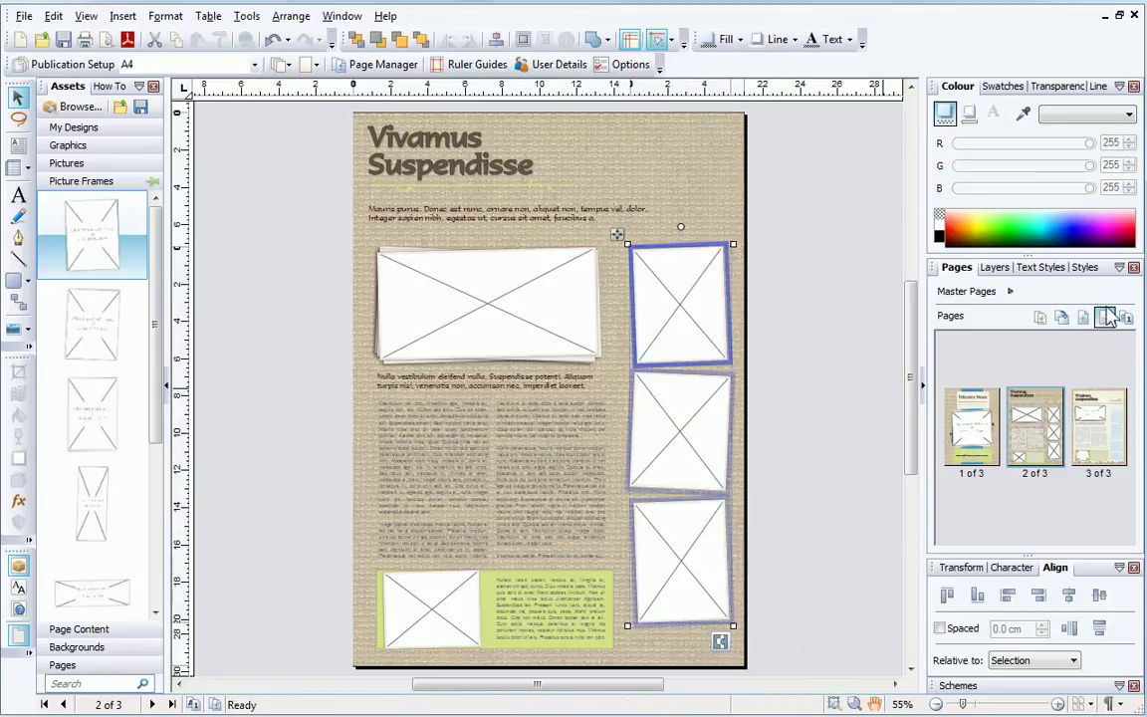
{"action": "left_click", "coordinate": [811, 493]}
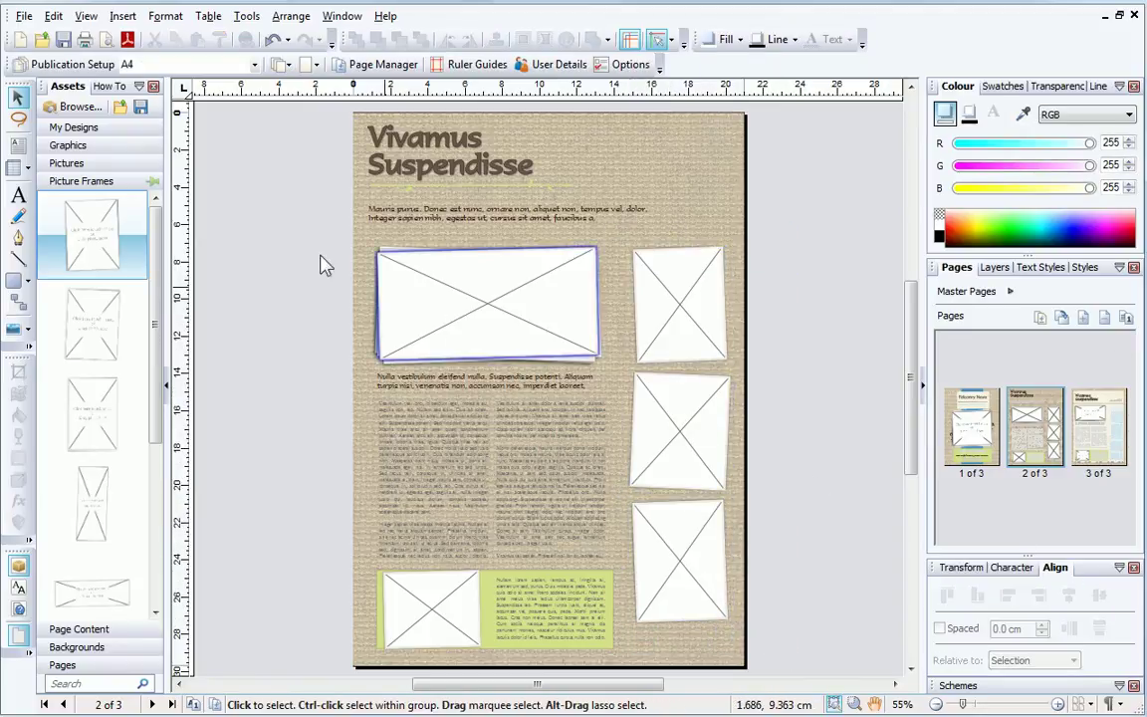
{"action": "left_click", "coordinate": [131, 150]}
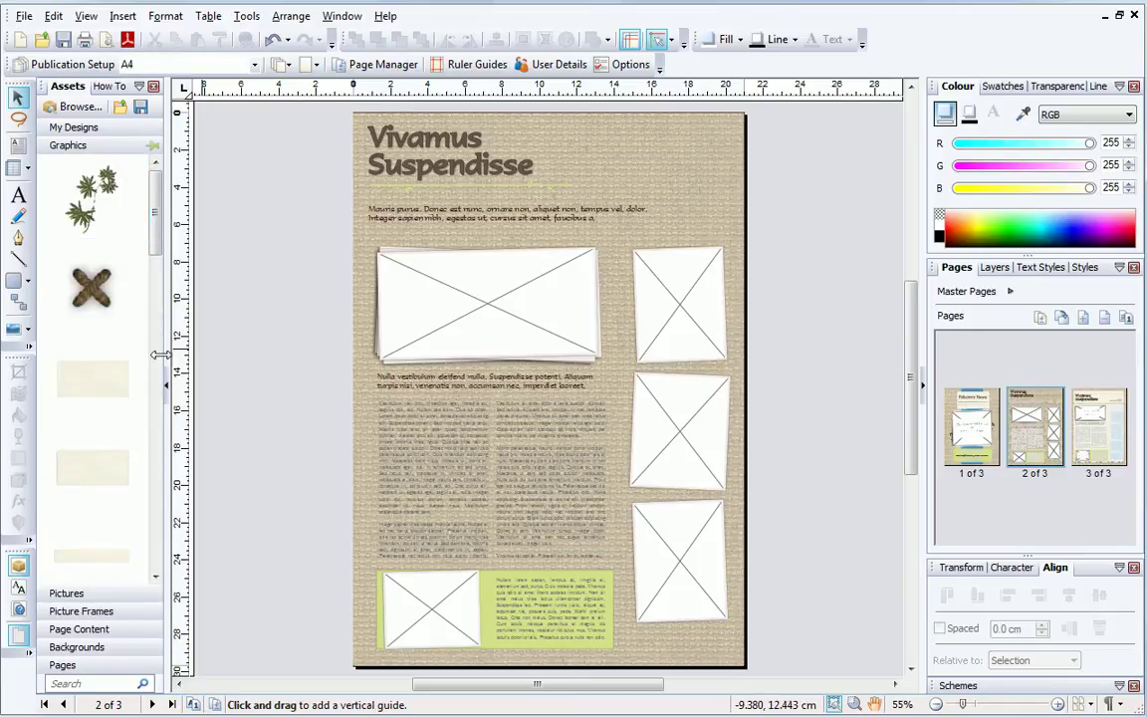
- Back the heading with a cream paper panel and add a small fern sprig at top right
{"action": "left_click_drag", "start_coordinate": [284, 340], "coordinate": [407, 224]}
{"action": "left_click_drag", "start_coordinate": [624, 180], "coordinate": [724, 194]}
{"action": "left_click", "coordinate": [377, 39]}
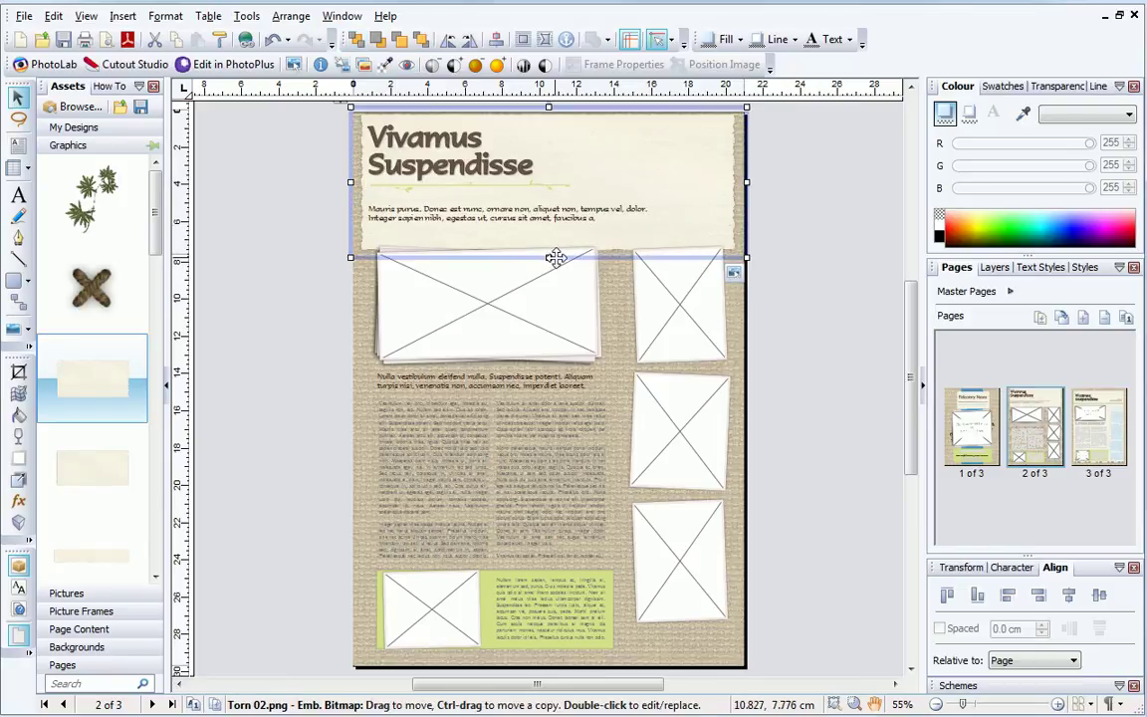
{"action": "left_click_drag", "start_coordinate": [551, 256], "coordinate": [550, 240]}
{"action": "left_click_drag", "start_coordinate": [92, 199], "coordinate": [653, 217]}
{"action": "left_click_drag", "start_coordinate": [589, 294], "coordinate": [640, 228]}
- Add another paper panel, narrowed and stretched down to the page bottom
{"action": "left_click_drag", "start_coordinate": [92, 353], "coordinate": [498, 317]}
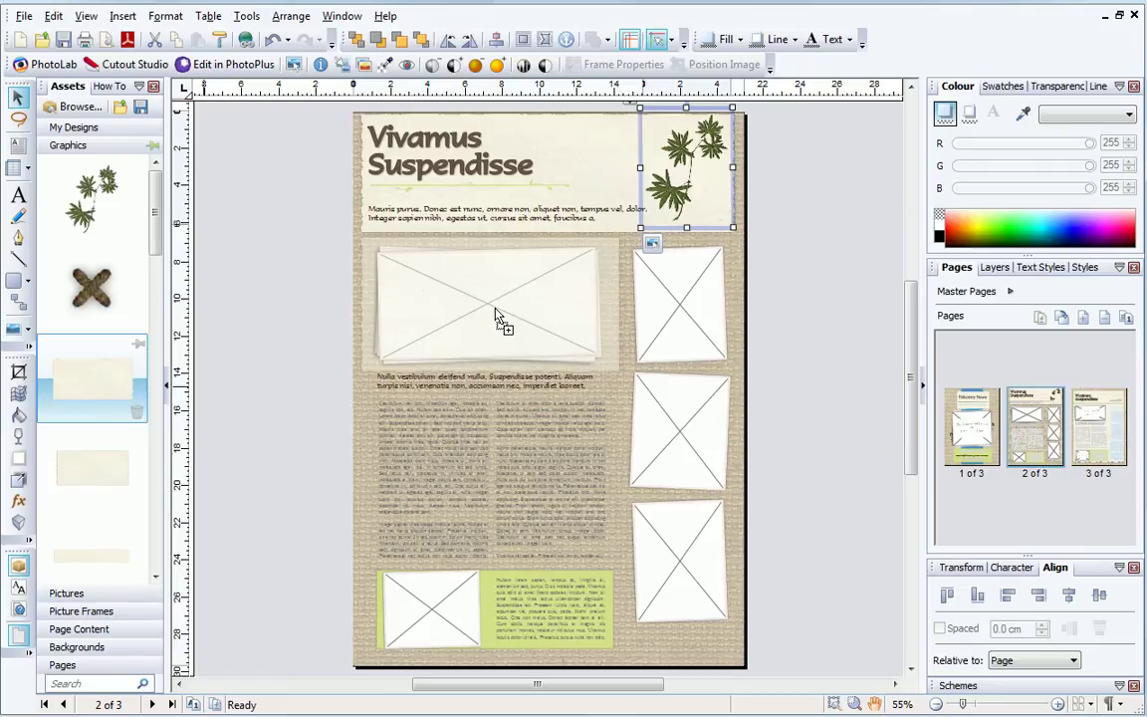
{"action": "left_click_drag", "start_coordinate": [627, 304], "coordinate": [620, 307]}
{"action": "left_click_drag", "start_coordinate": [490, 376], "coordinate": [518, 685]}
- Send the paper panel behind the article and extend its top edge upward
{"action": "left_click", "coordinate": [356, 39]}
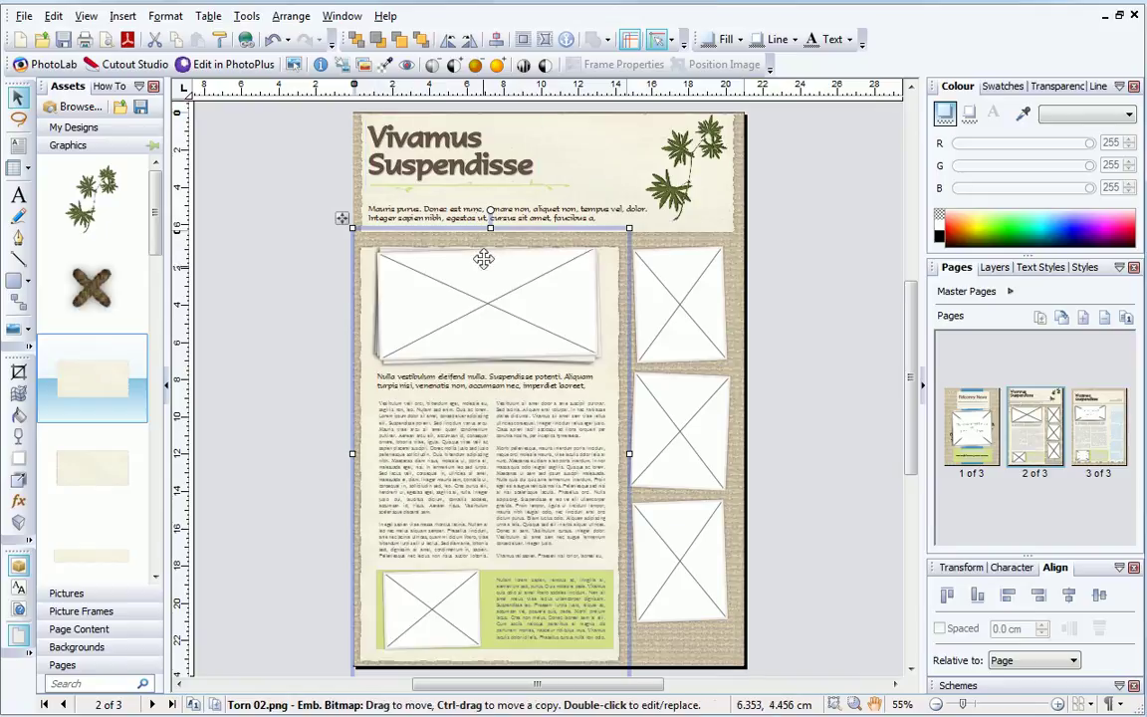
{"action": "left_click_drag", "start_coordinate": [490, 228], "coordinate": [491, 221]}
{"action": "left_click", "coordinate": [491, 218]}
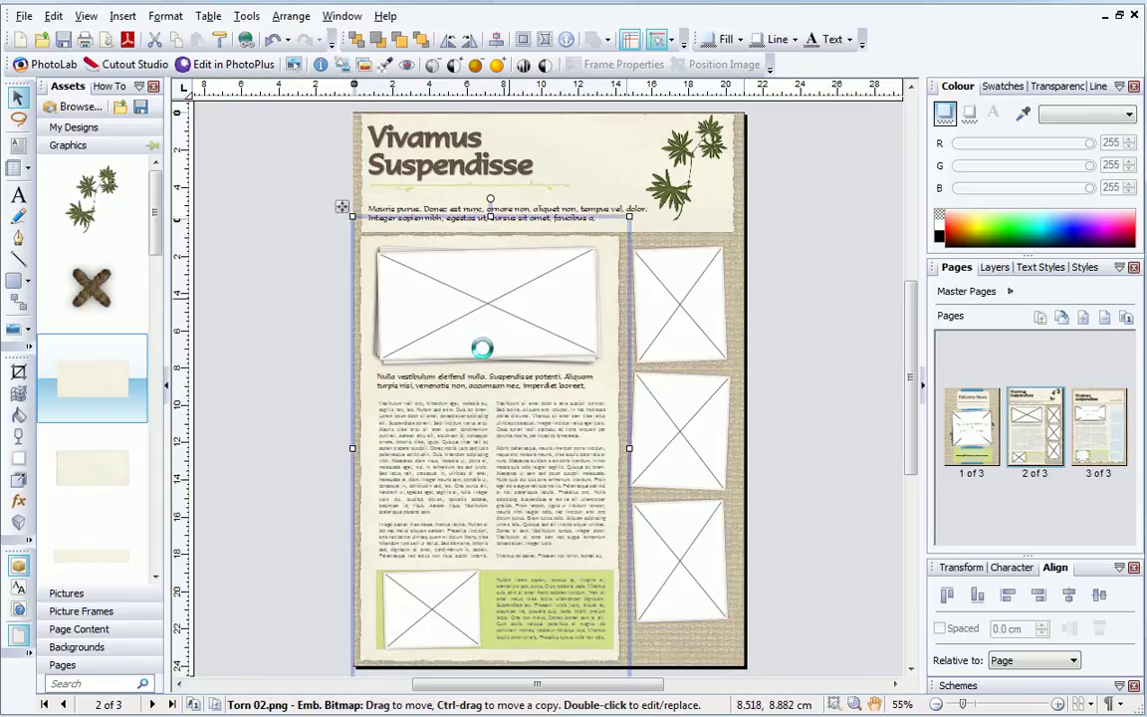
- Place Torn 03 paper rotated 90° as a strip behind the right-column picture frames
{"action": "left_click_drag", "start_coordinate": [96, 468], "coordinate": [651, 347]}
{"action": "left_click", "coordinate": [447, 39]}
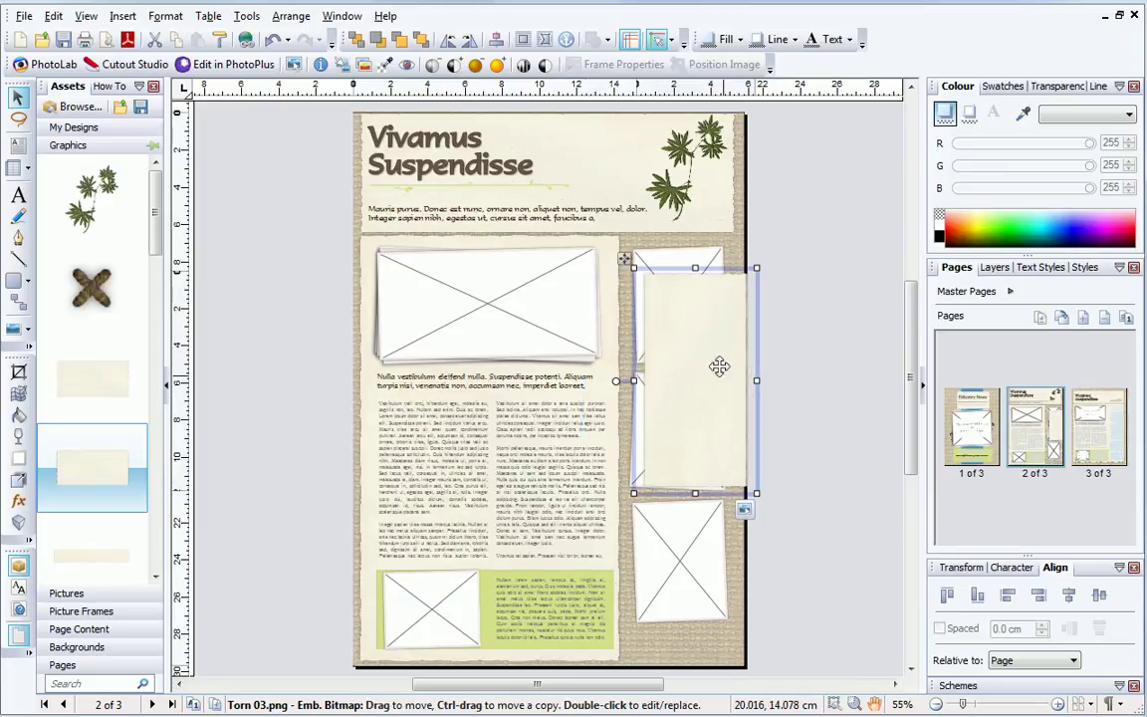
{"action": "left_click_drag", "start_coordinate": [719, 373], "coordinate": [710, 339]}
{"action": "left_click_drag", "start_coordinate": [678, 460], "coordinate": [702, 674]}
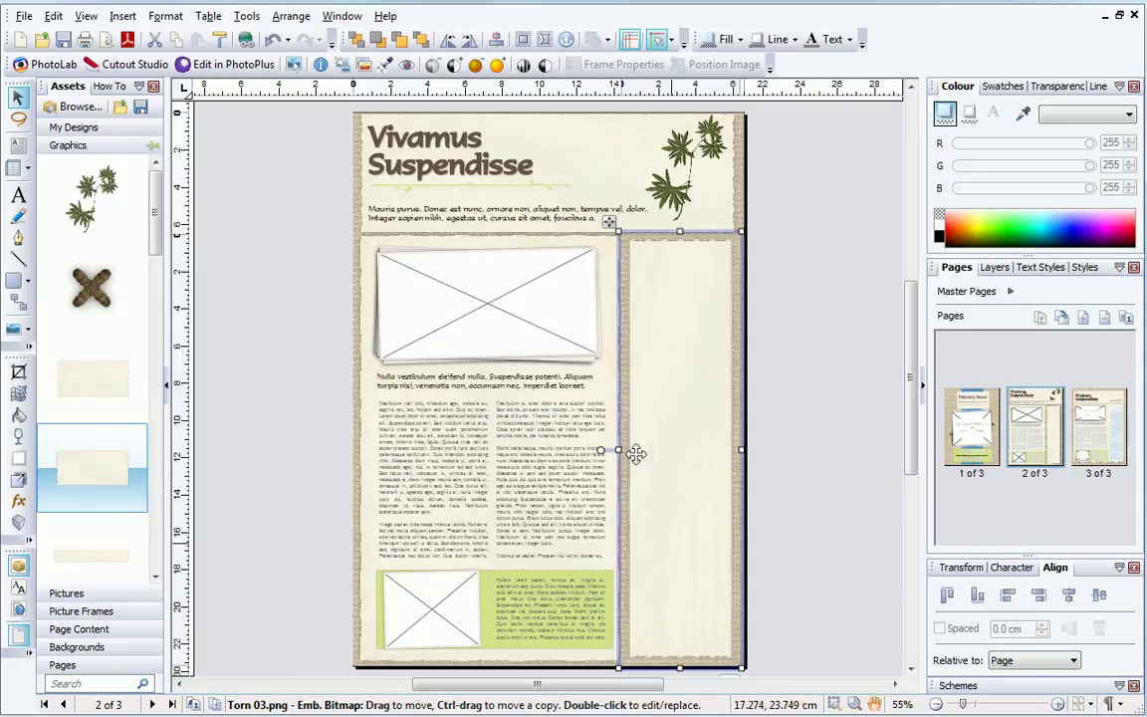
{"action": "left_click", "coordinate": [356, 39]}
{"action": "left_click_drag", "start_coordinate": [680, 231], "coordinate": [680, 228]}
{"action": "left_click_drag", "start_coordinate": [617, 449], "coordinate": [611, 449]}
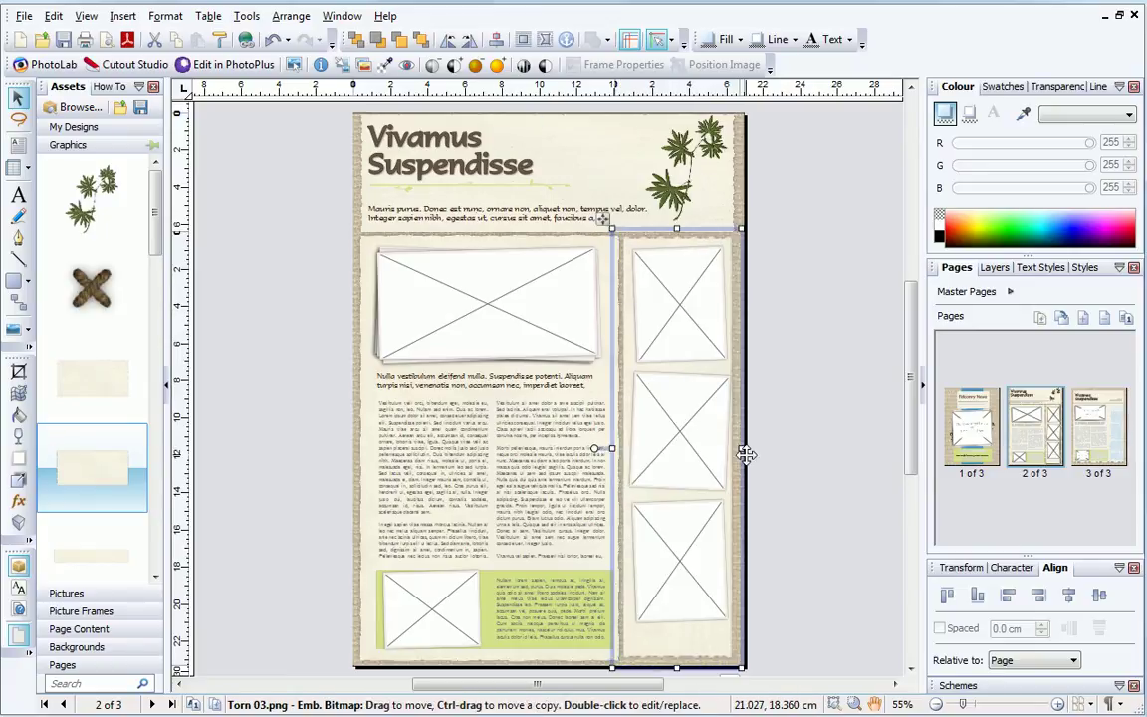
{"action": "left_click_drag", "start_coordinate": [746, 449], "coordinate": [747, 449]}
{"action": "left_click_drag", "start_coordinate": [679, 667], "coordinate": [678, 668]}
- Space the three picture frames evenly down the strip, then check page 1 and return to page 2
{"action": "left_click", "coordinate": [698, 560]}
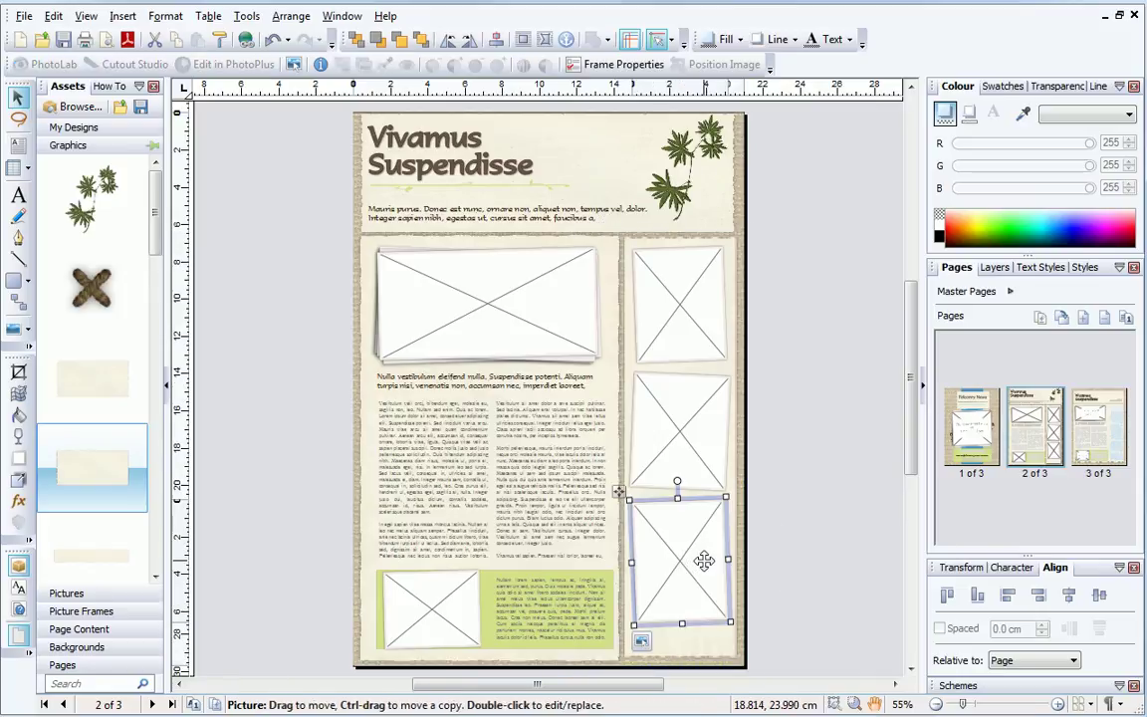
{"action": "left_click_drag", "start_coordinate": [691, 560], "coordinate": [688, 578]}
{"action": "left_click_drag", "start_coordinate": [686, 468], "coordinate": [687, 469]}
{"action": "left_click", "coordinate": [806, 401]}
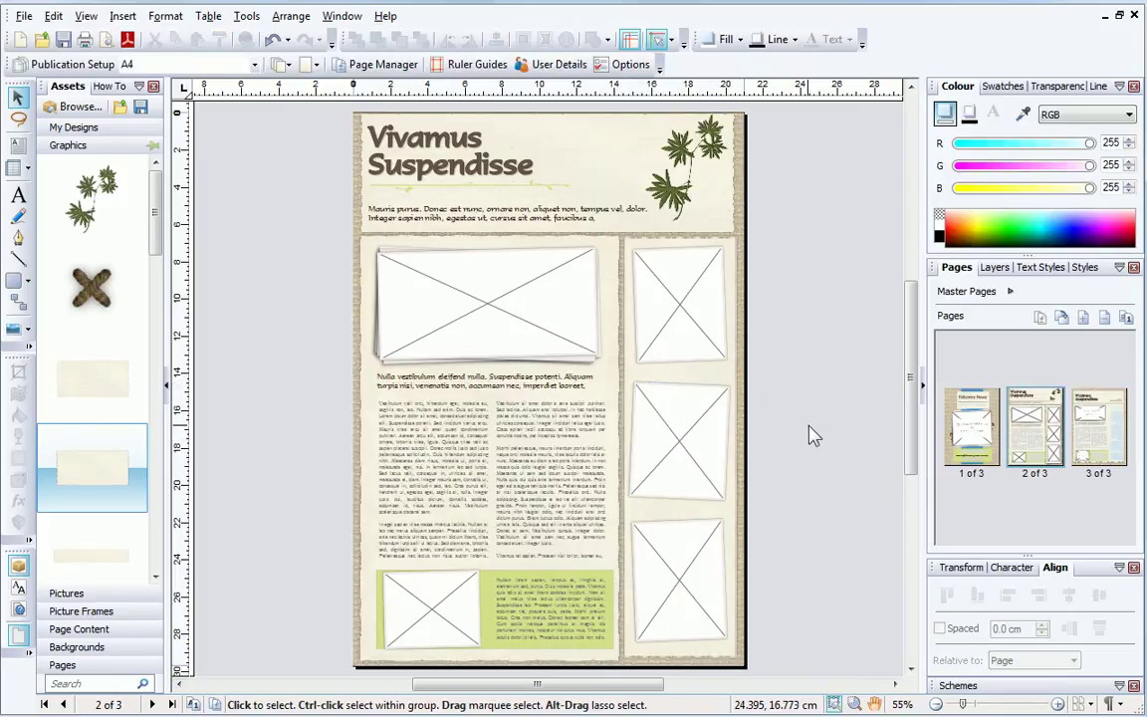
{"action": "left_click", "coordinate": [976, 442]}
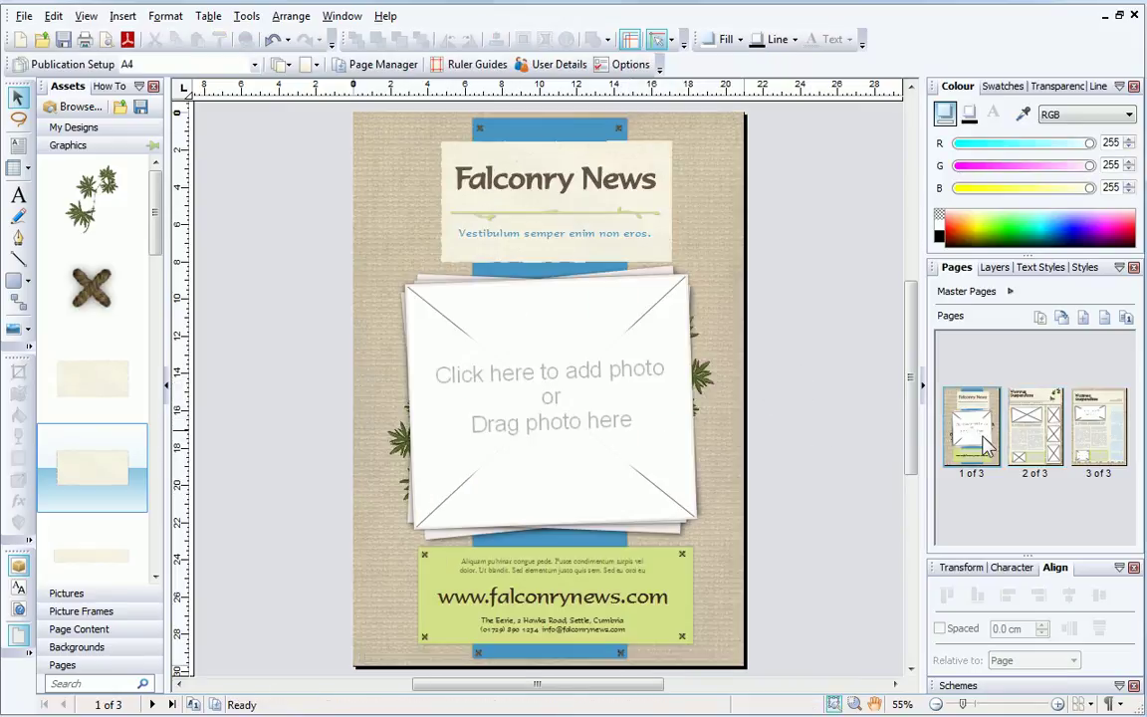
{"action": "left_click", "coordinate": [1050, 423]}
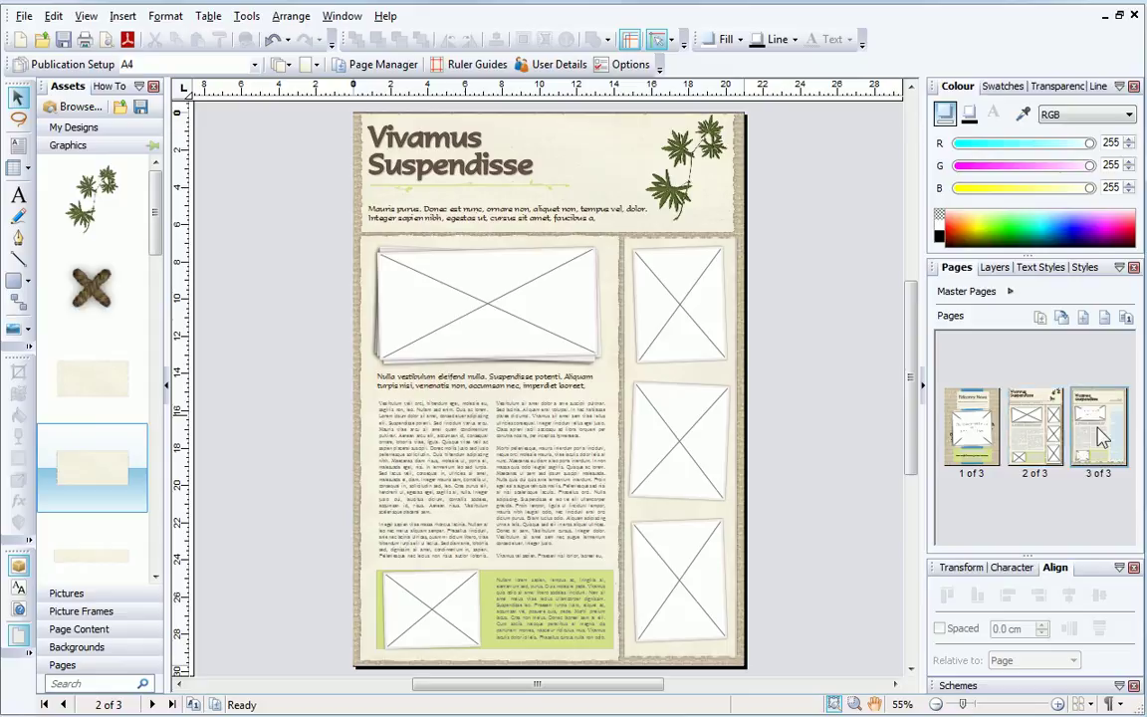